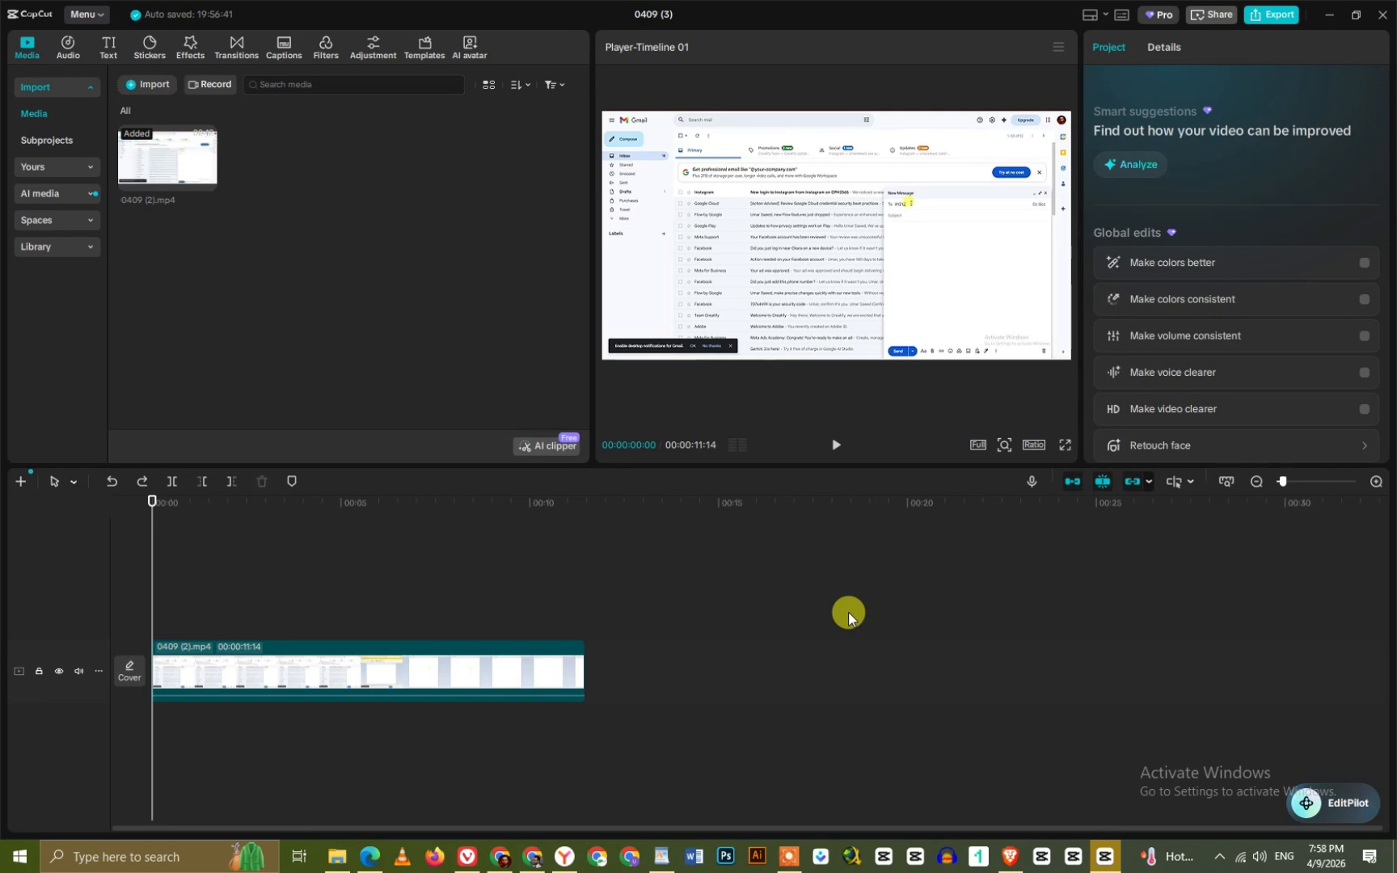
click(258, 567)
click(222, 577)
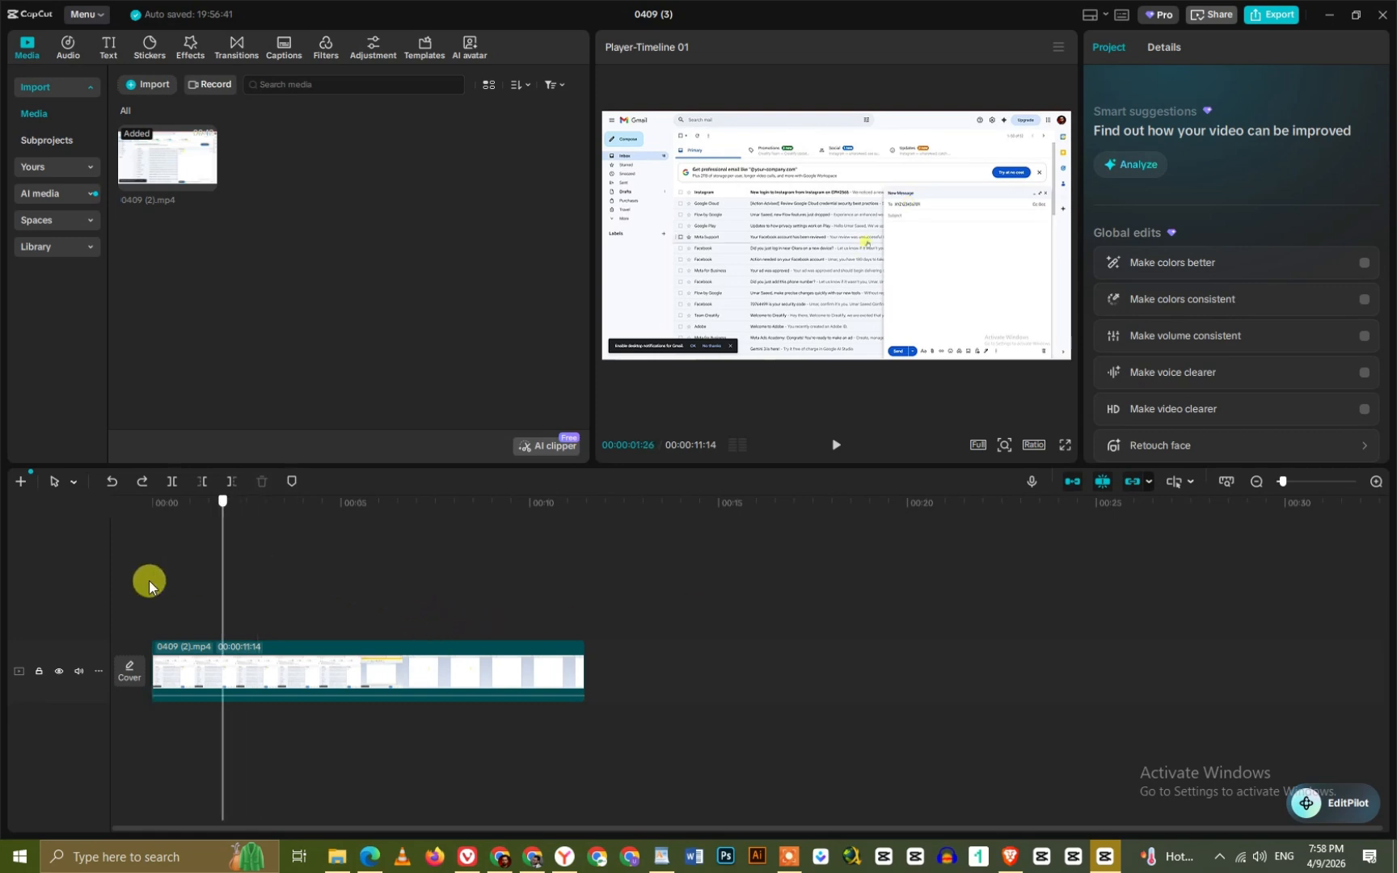
click(125, 584)
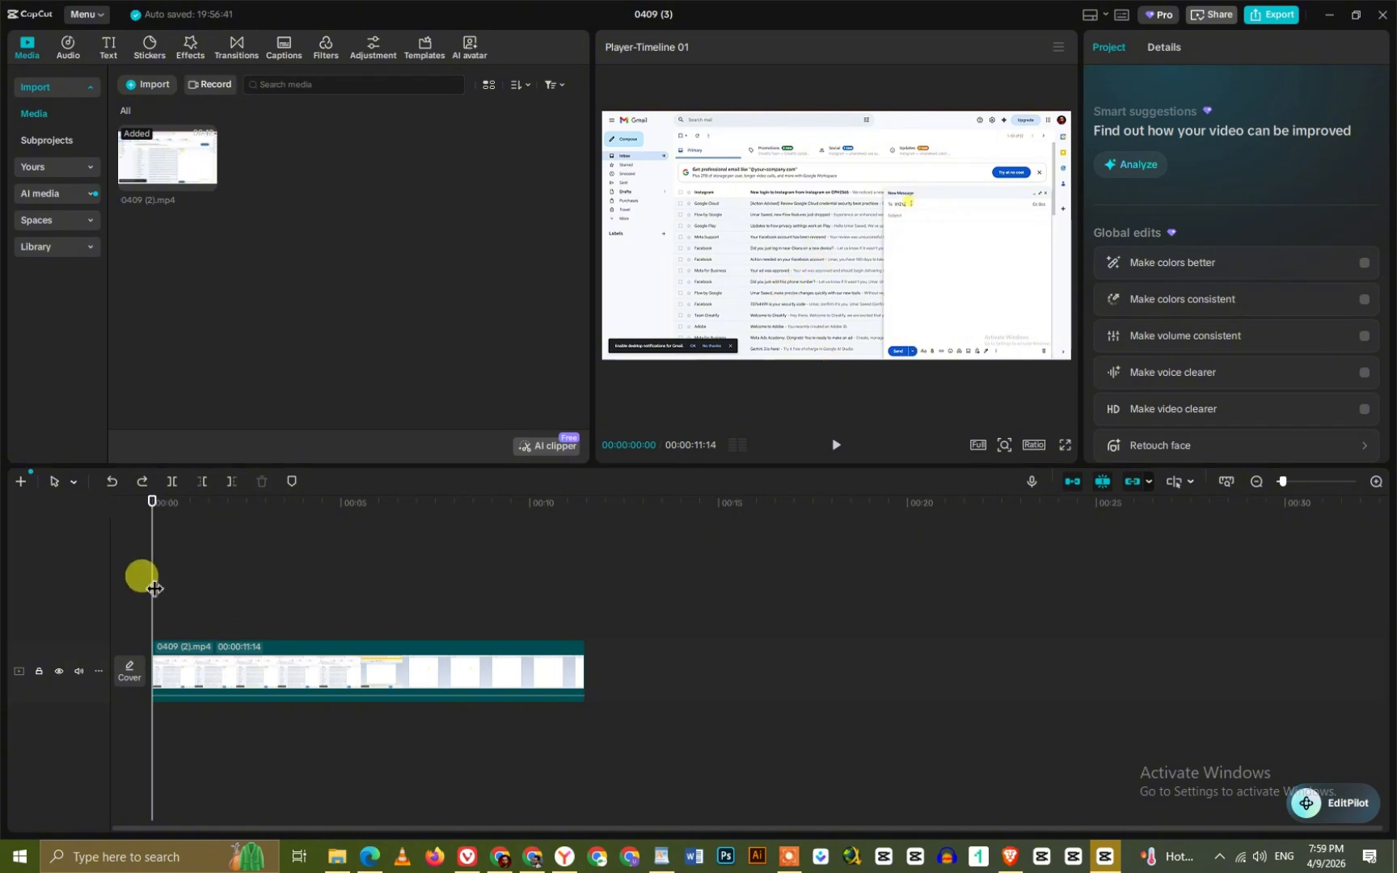
drag(154, 588, 20, 607)
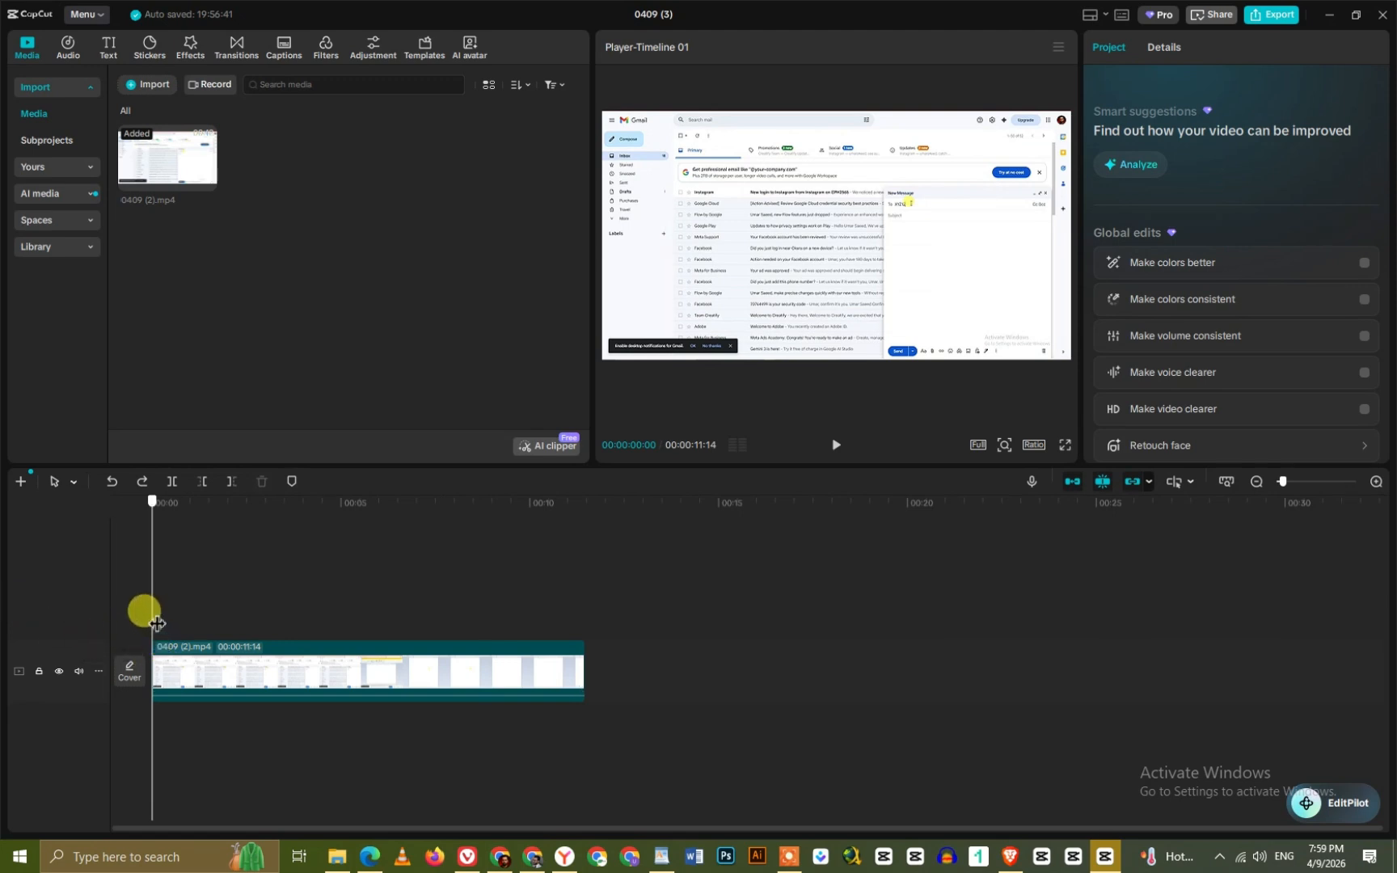
drag(154, 621, 127, 633)
- Scrub through the 0409 (2).mp4 clip to examine where the email window and the document text appear, and return to the start
click(1375, 483)
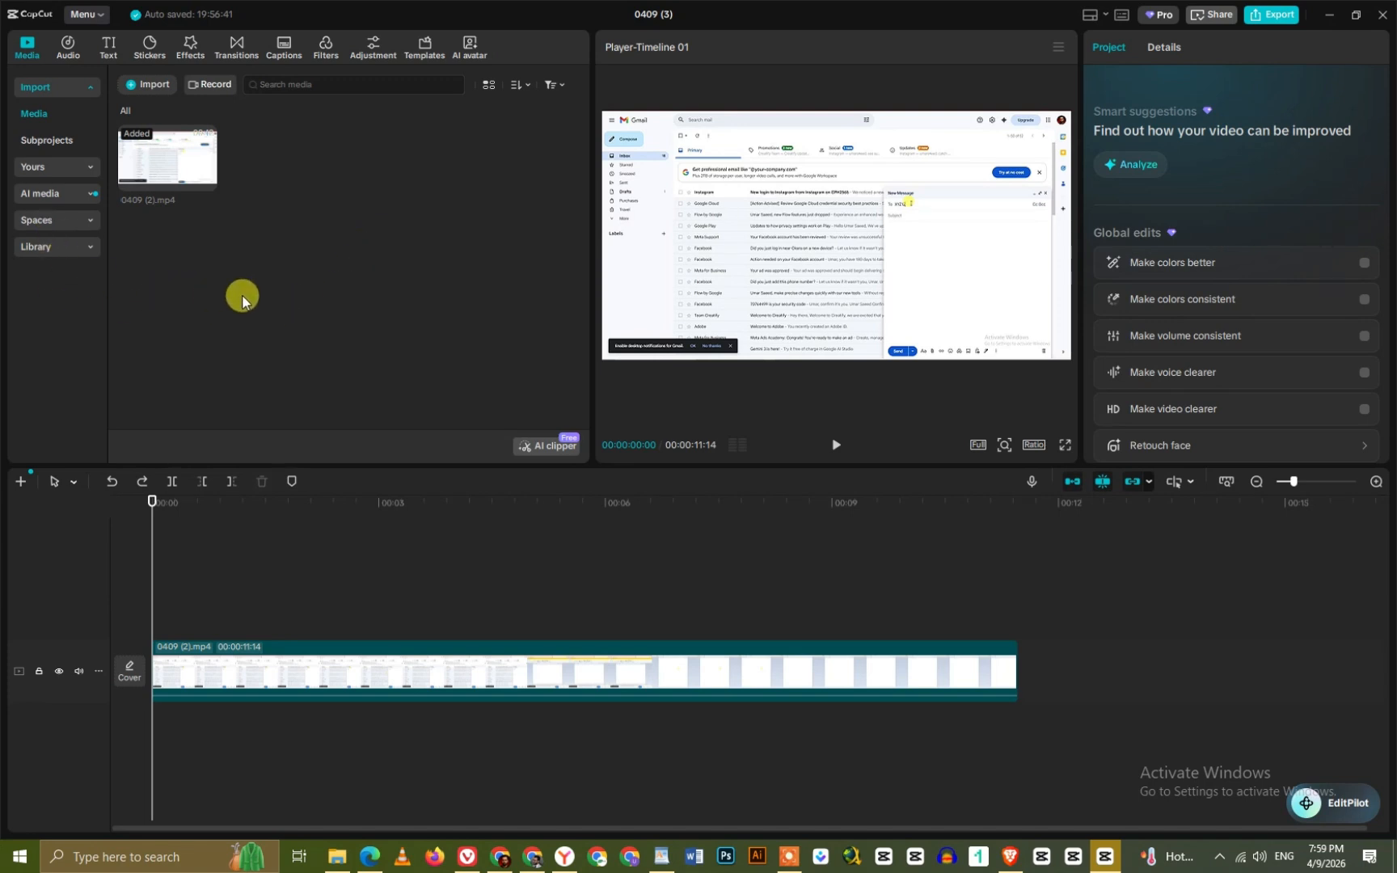
click(259, 659)
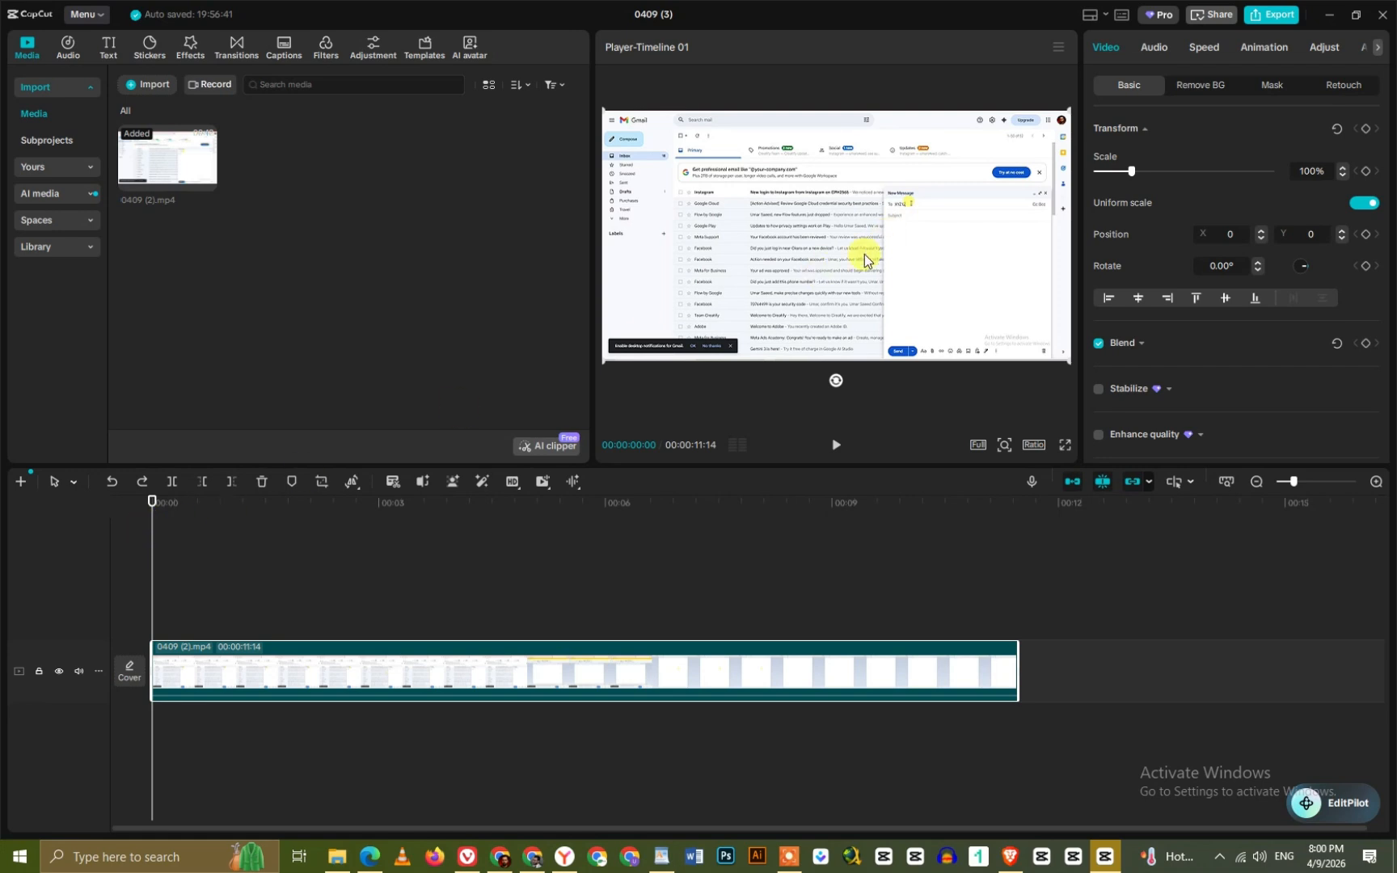
drag(153, 521, 450, 515)
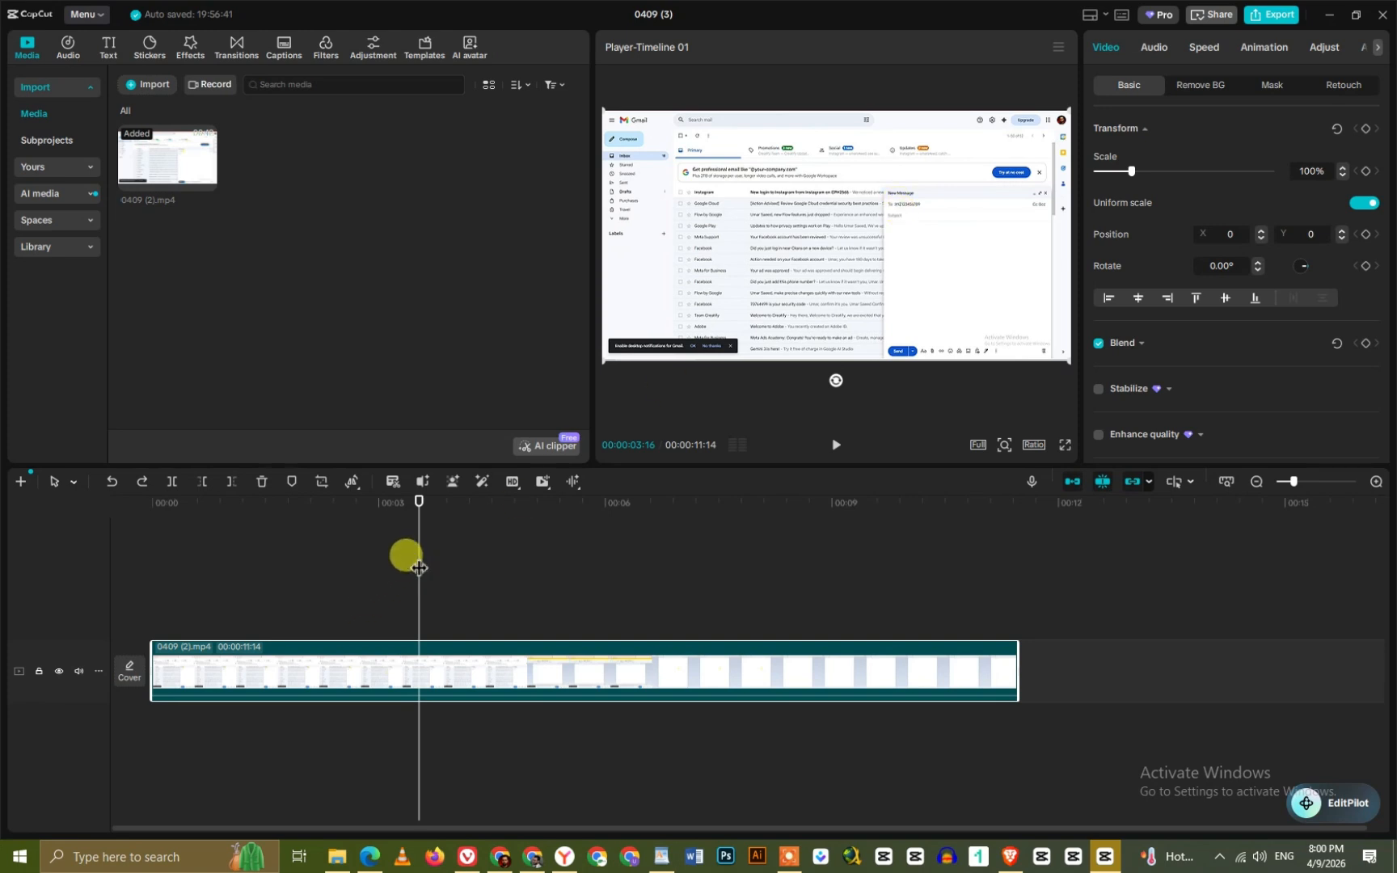
drag(405, 555, 923, 593)
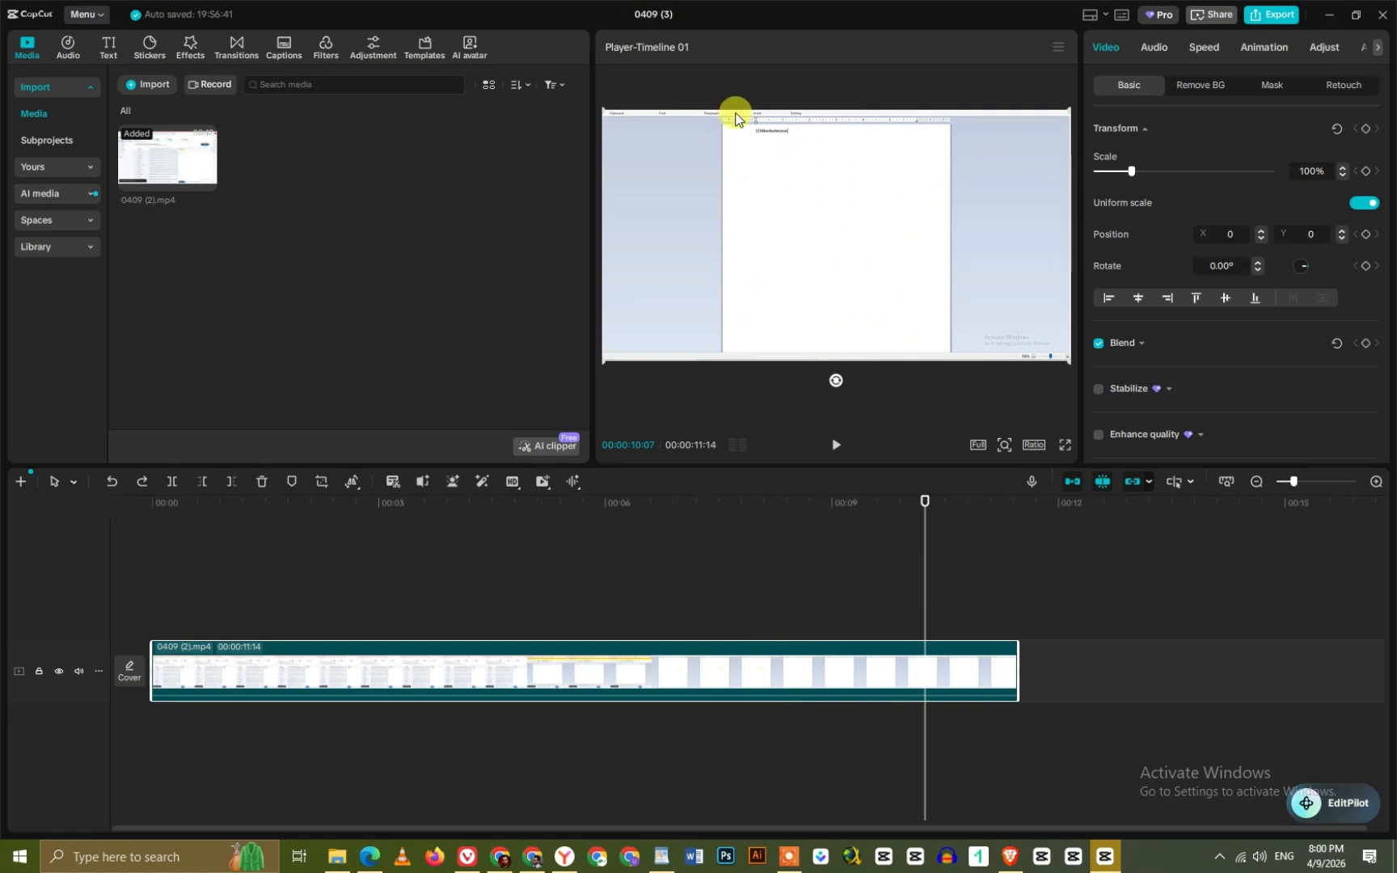
drag(921, 503, 895, 569)
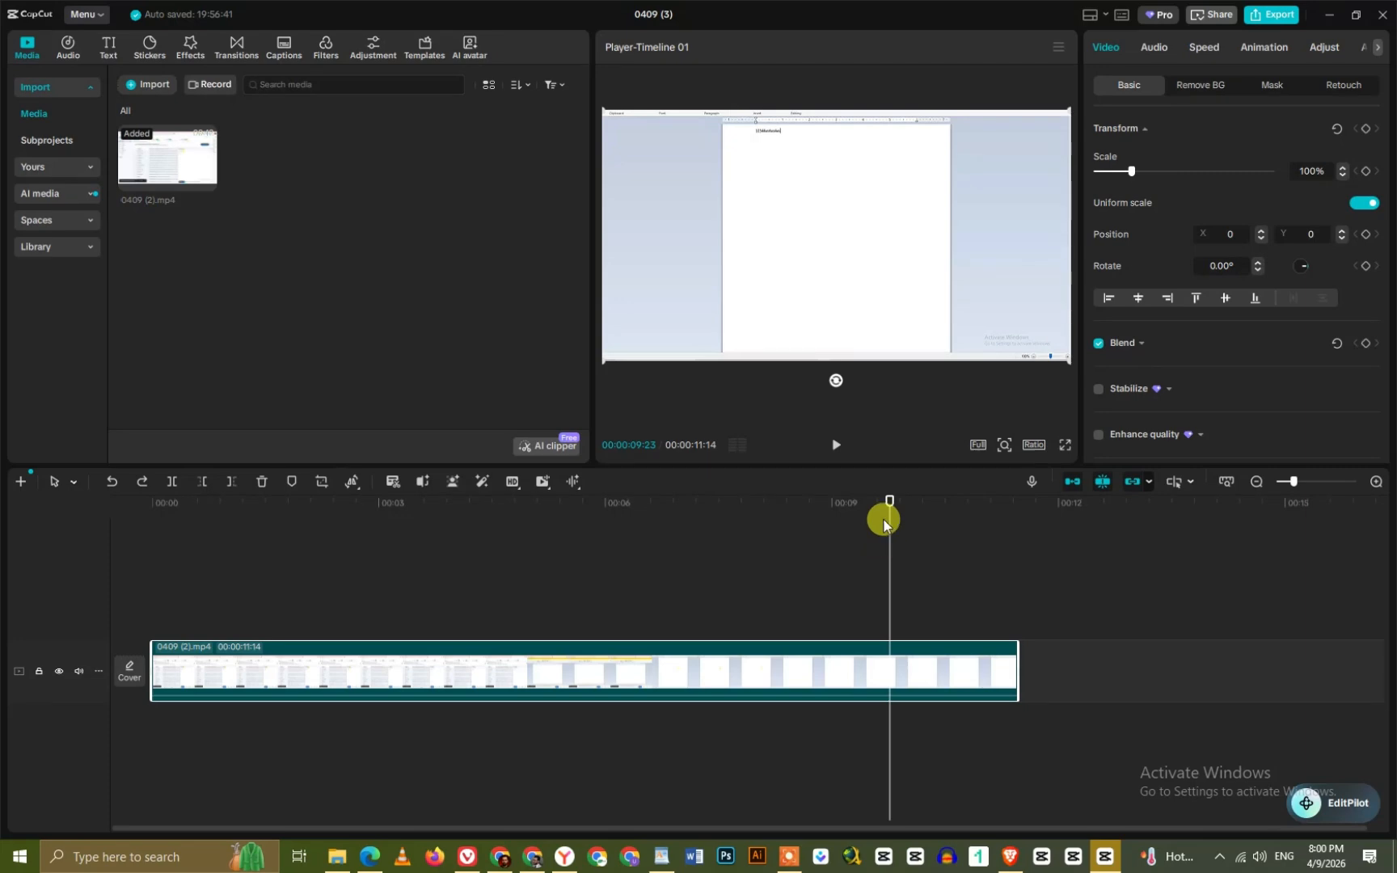
drag(883, 520, 11, 574)
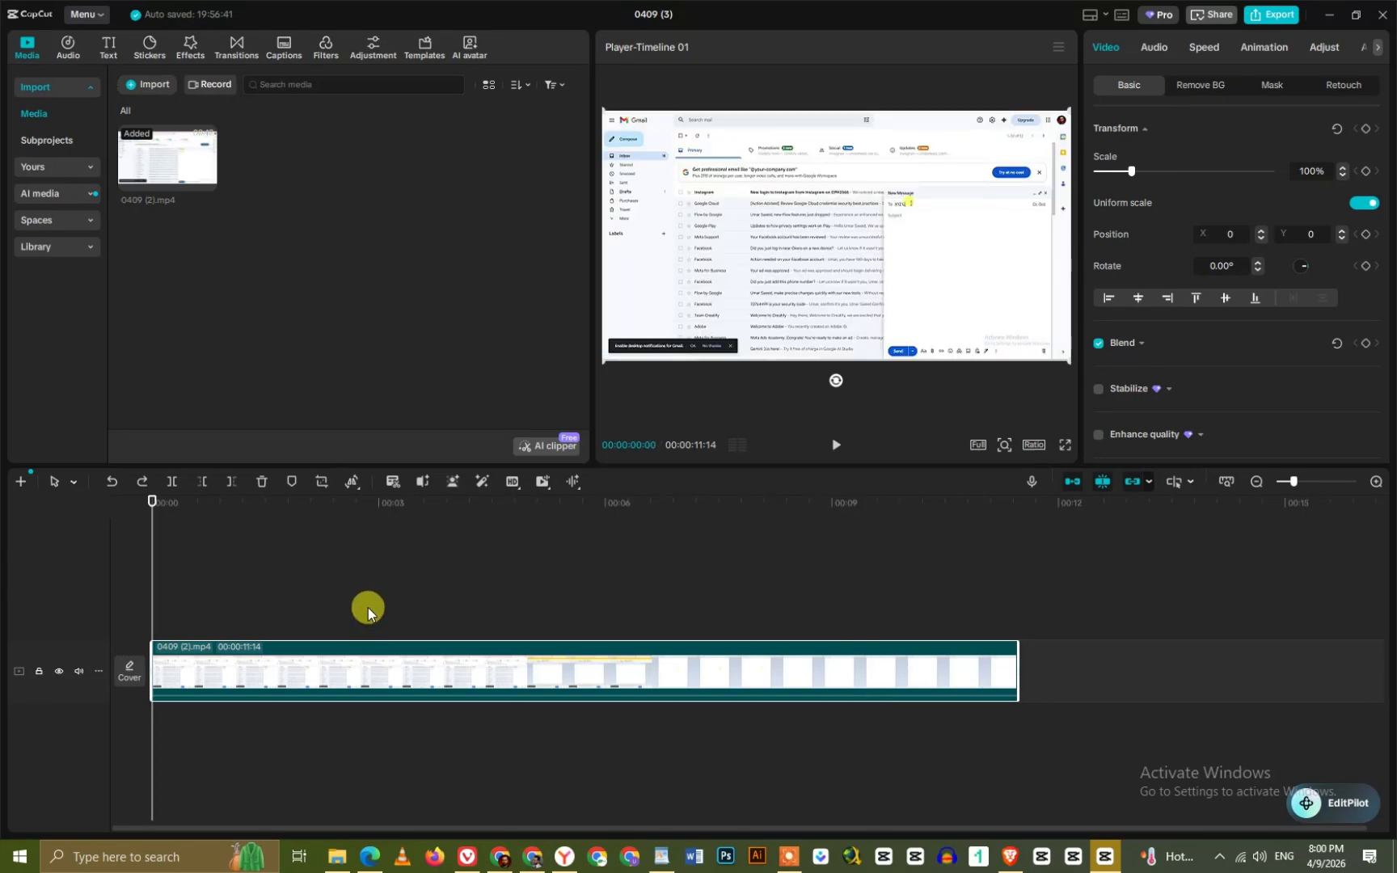
- Duplicate the 0409 (2).mp4 clip onto a track directly above the original, starting at 00:00:00:00
click(368, 612)
click(388, 659)
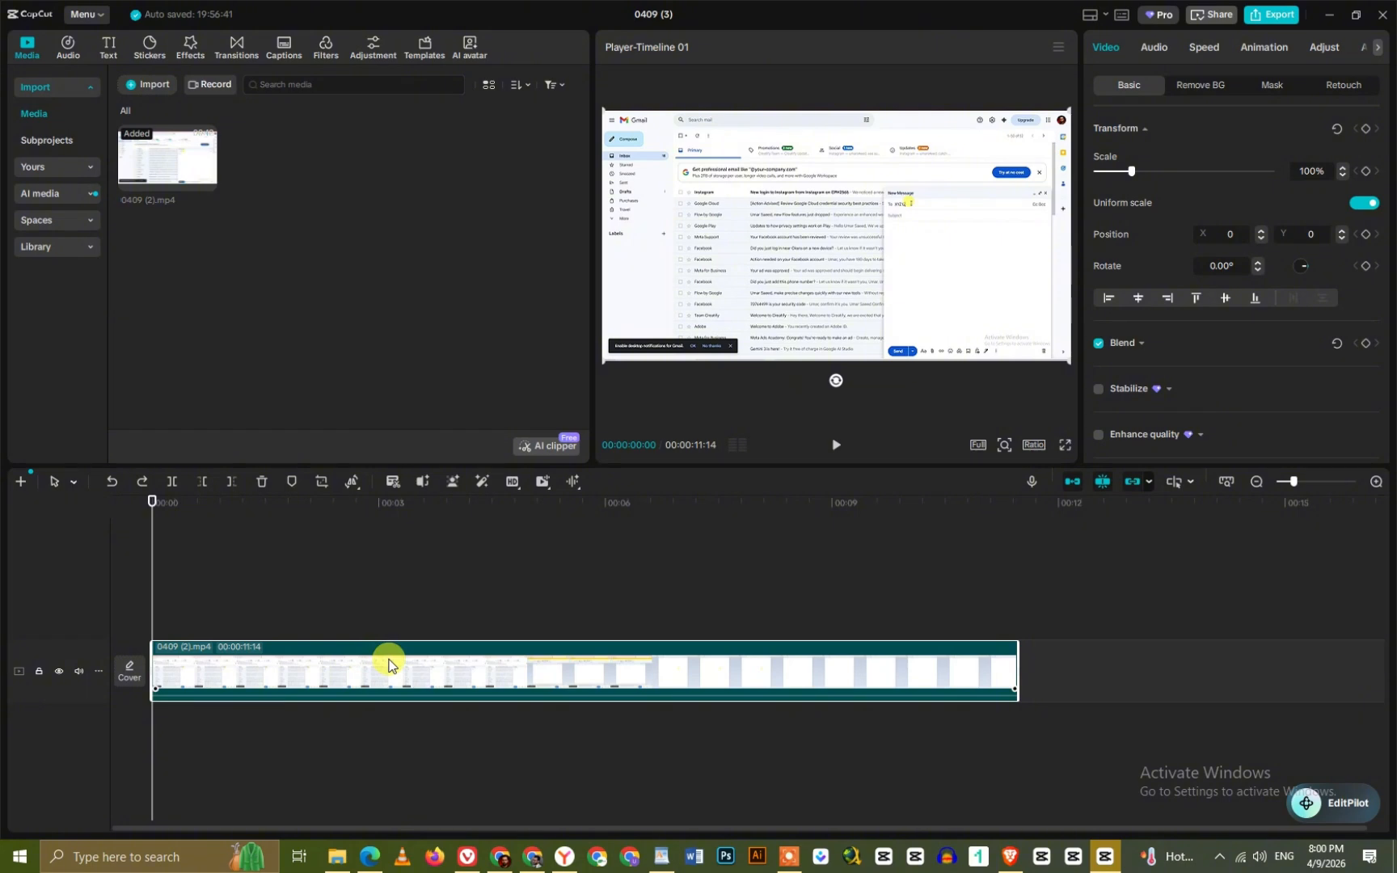
drag(362, 605, 427, 703)
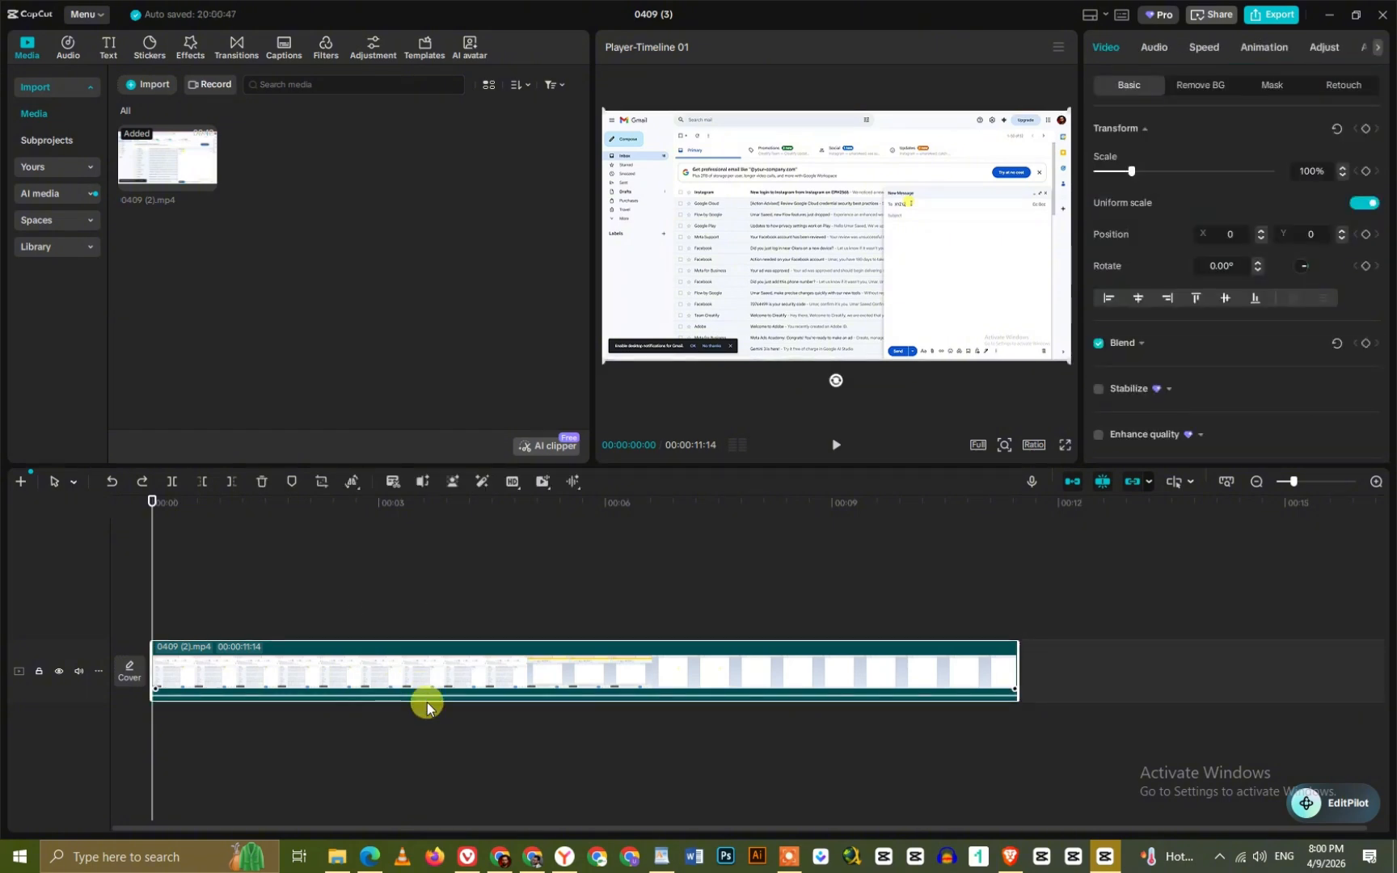
key(ctrl+c)
key(ctrl+v)
click(387, 618)
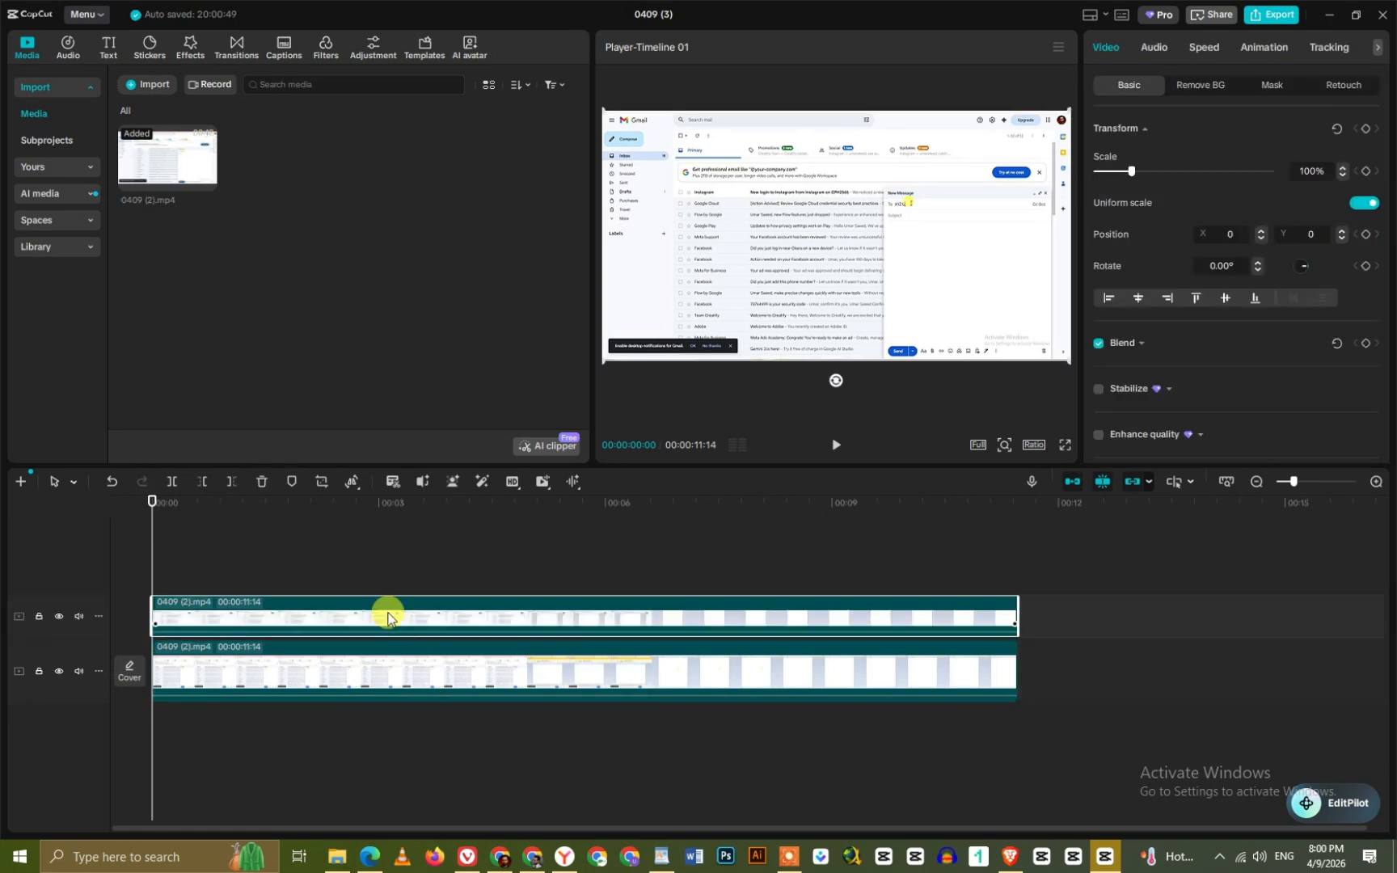
click(378, 558)
click(381, 600)
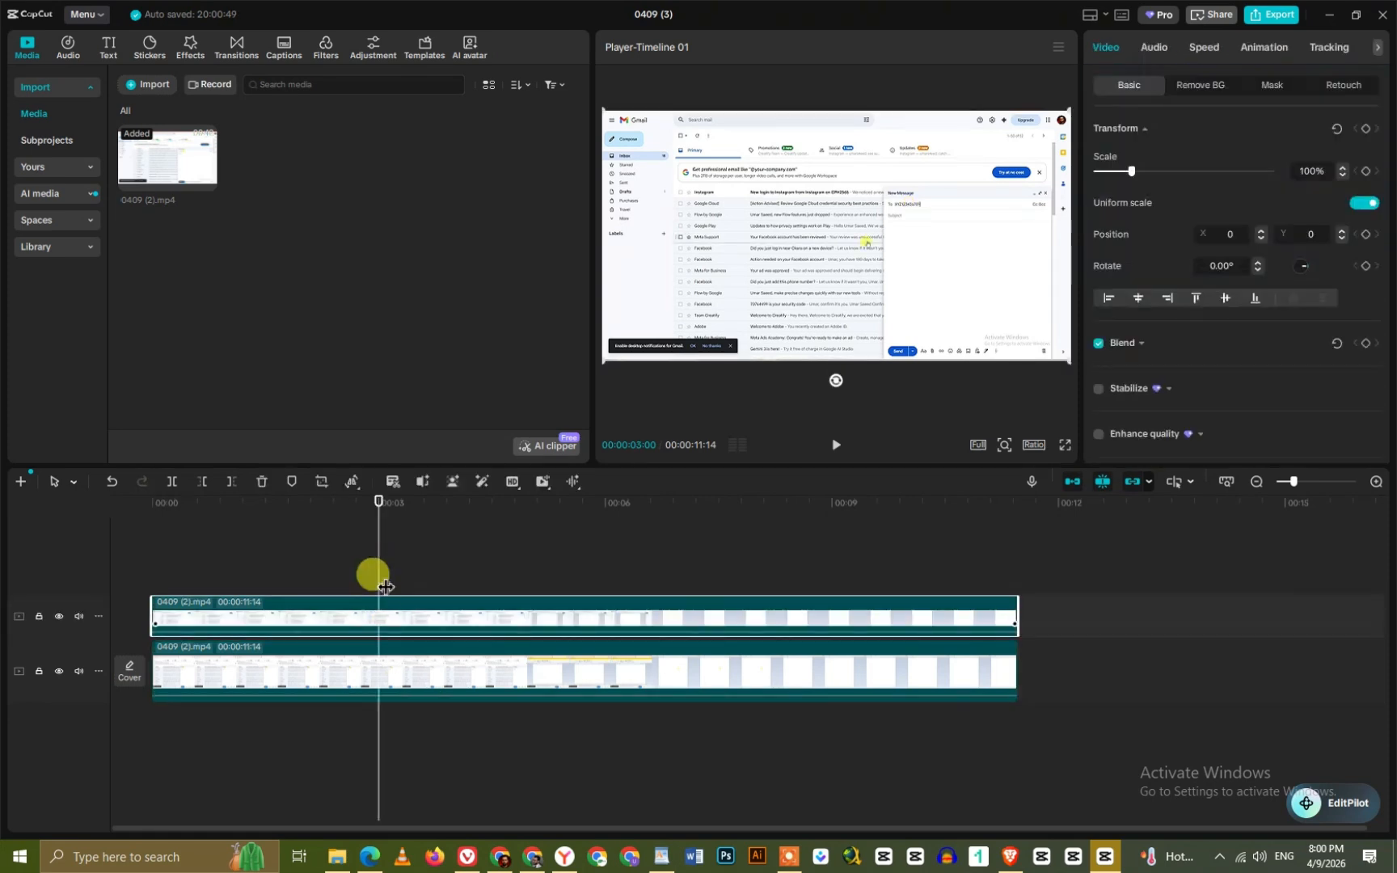
drag(379, 542, 125, 549)
click(291, 678)
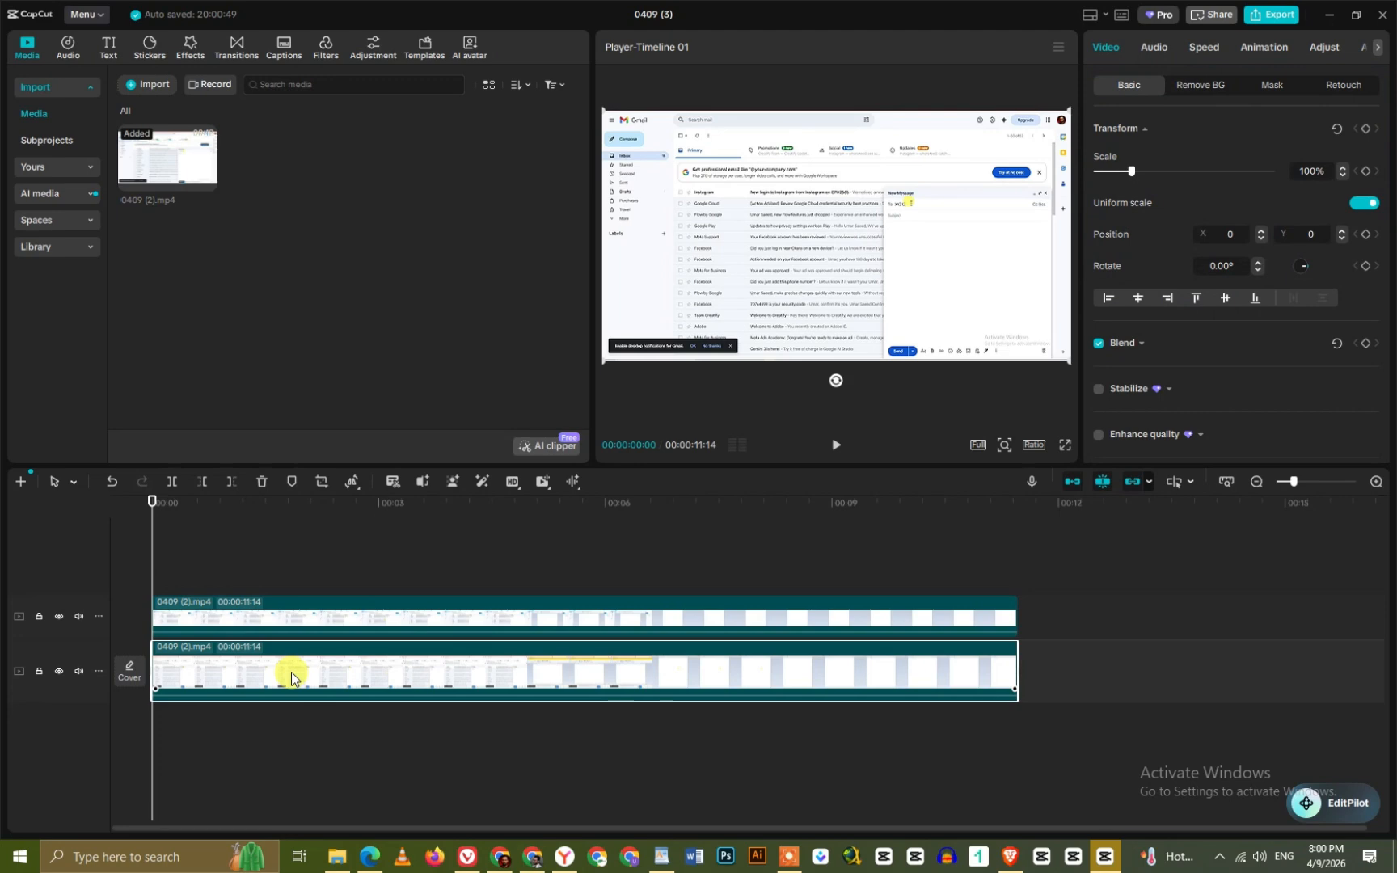
right_click(291, 678)
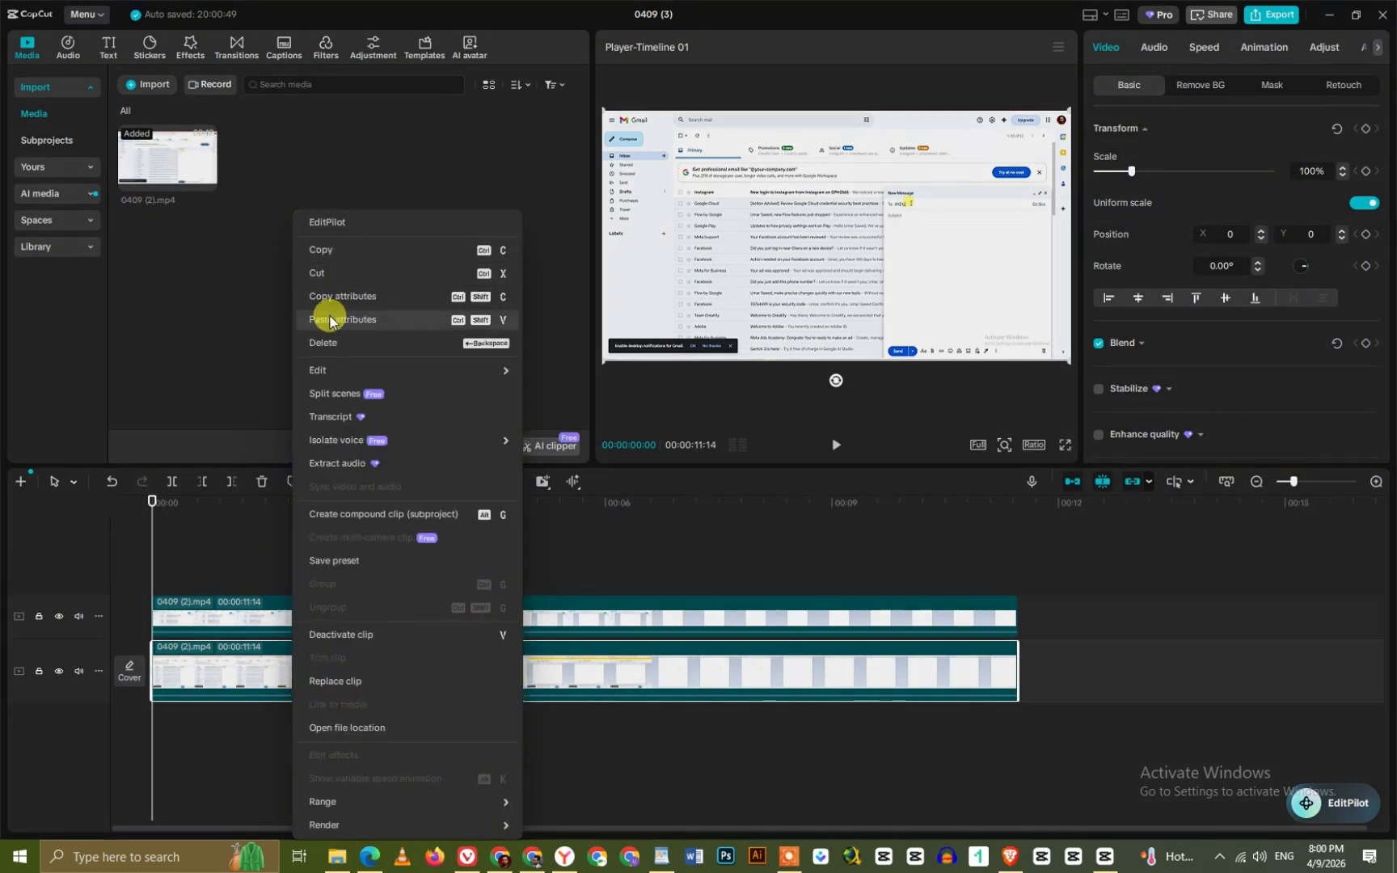
click(198, 573)
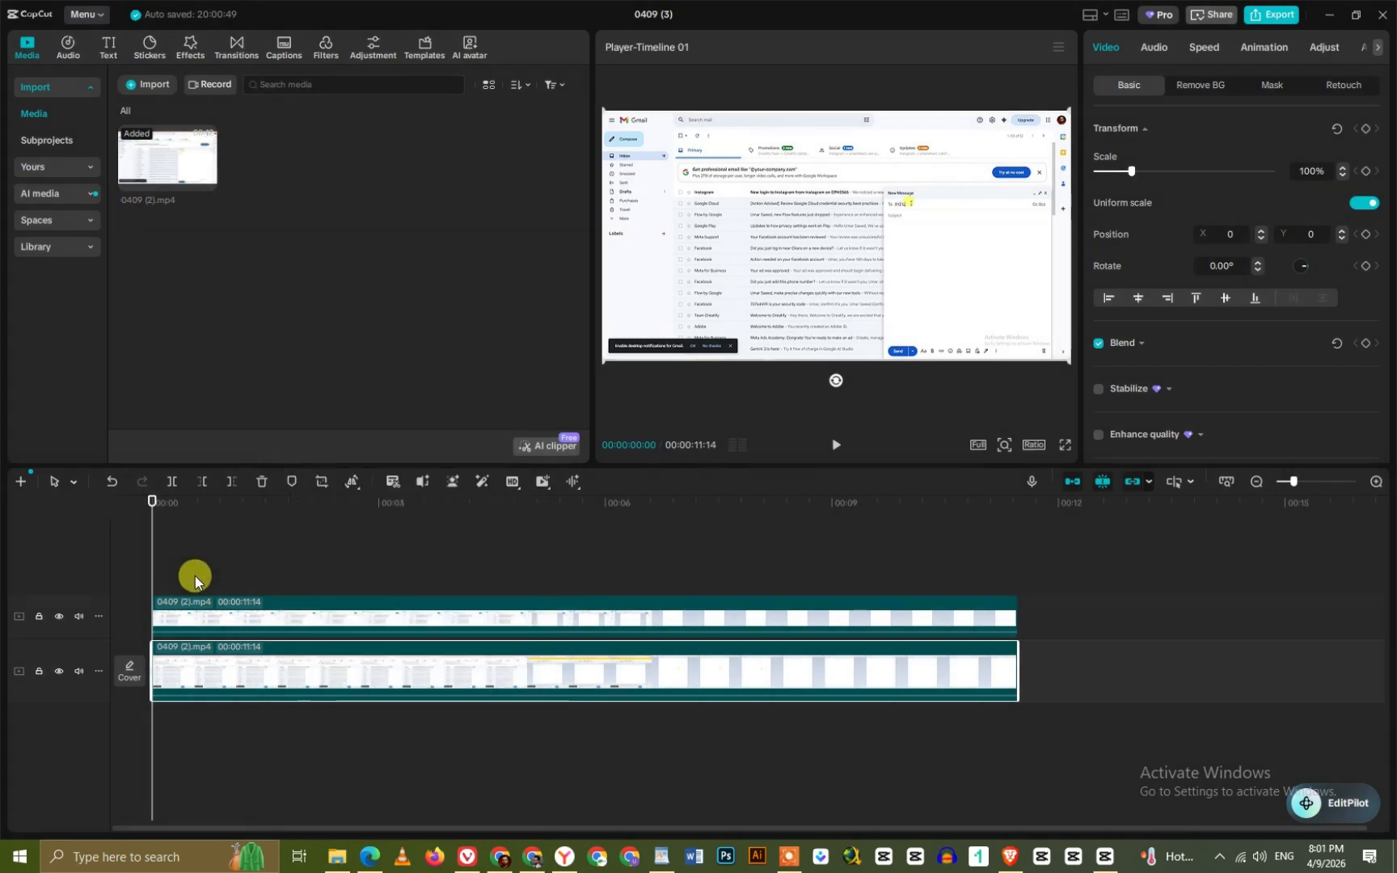
click(247, 549)
drag(246, 556, 72, 566)
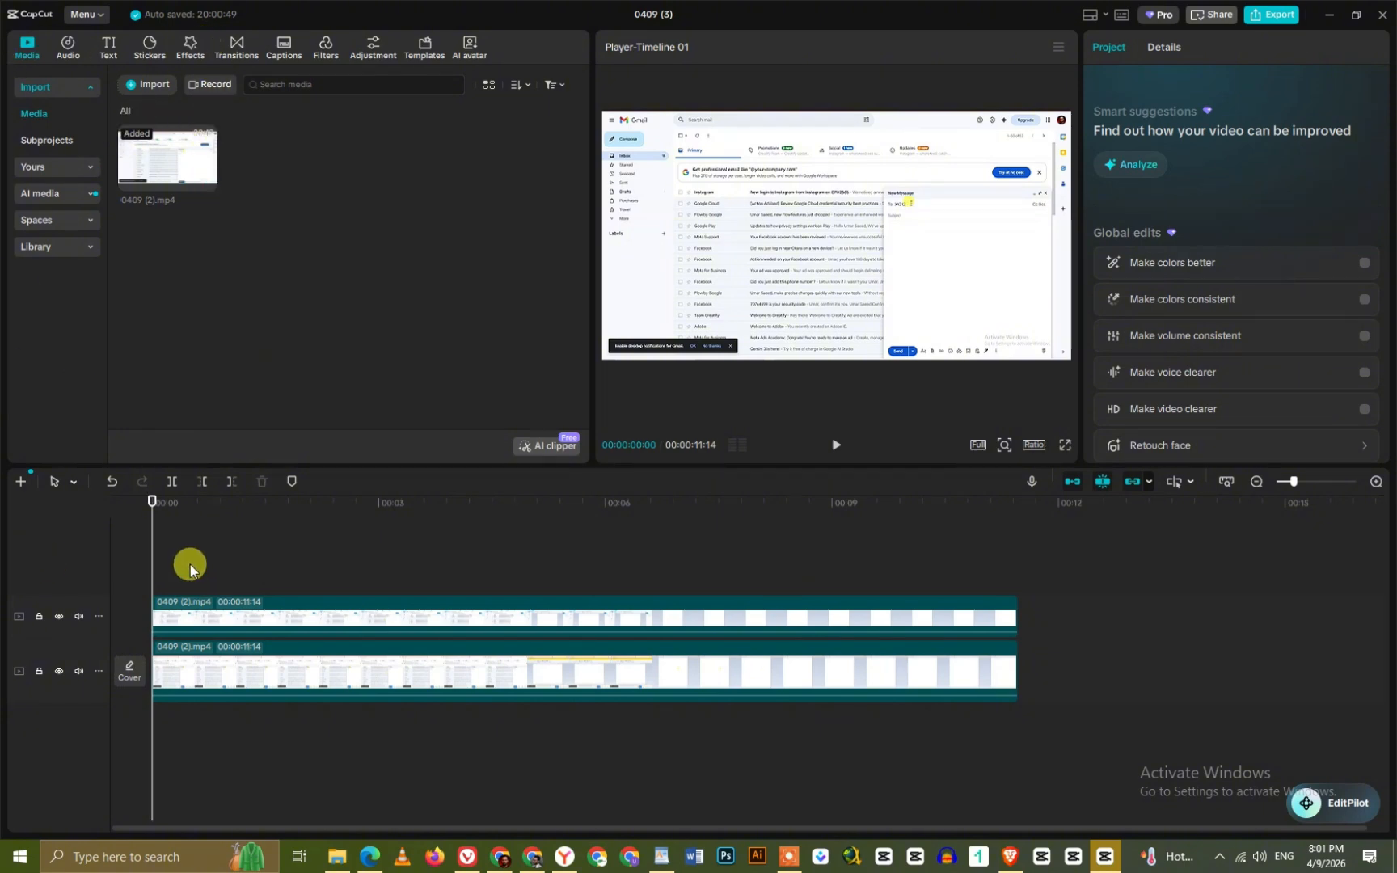
- Search the video effects for blur
click(187, 53)
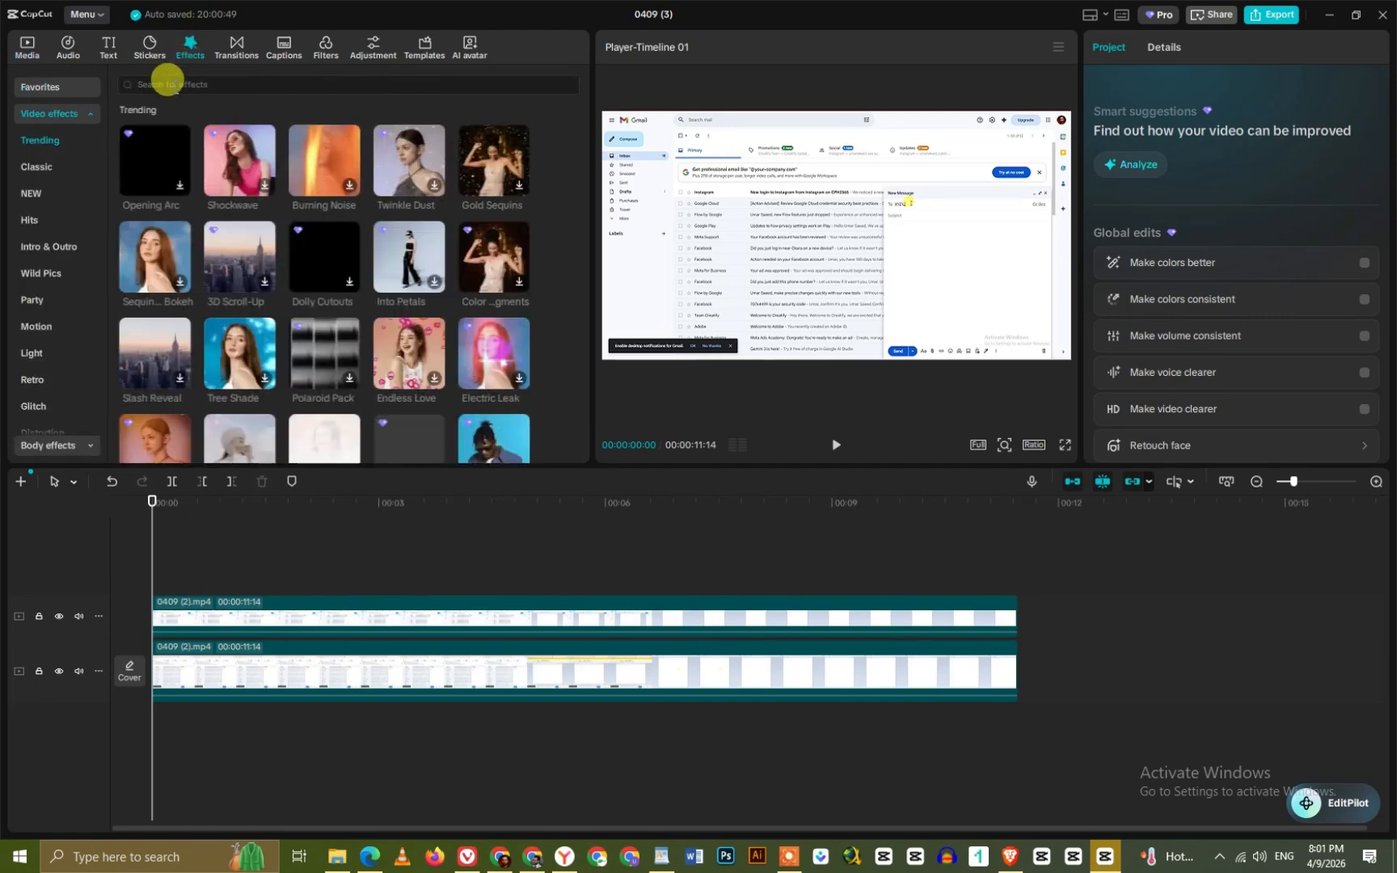
click(163, 82)
text(BLur)
key(Return)
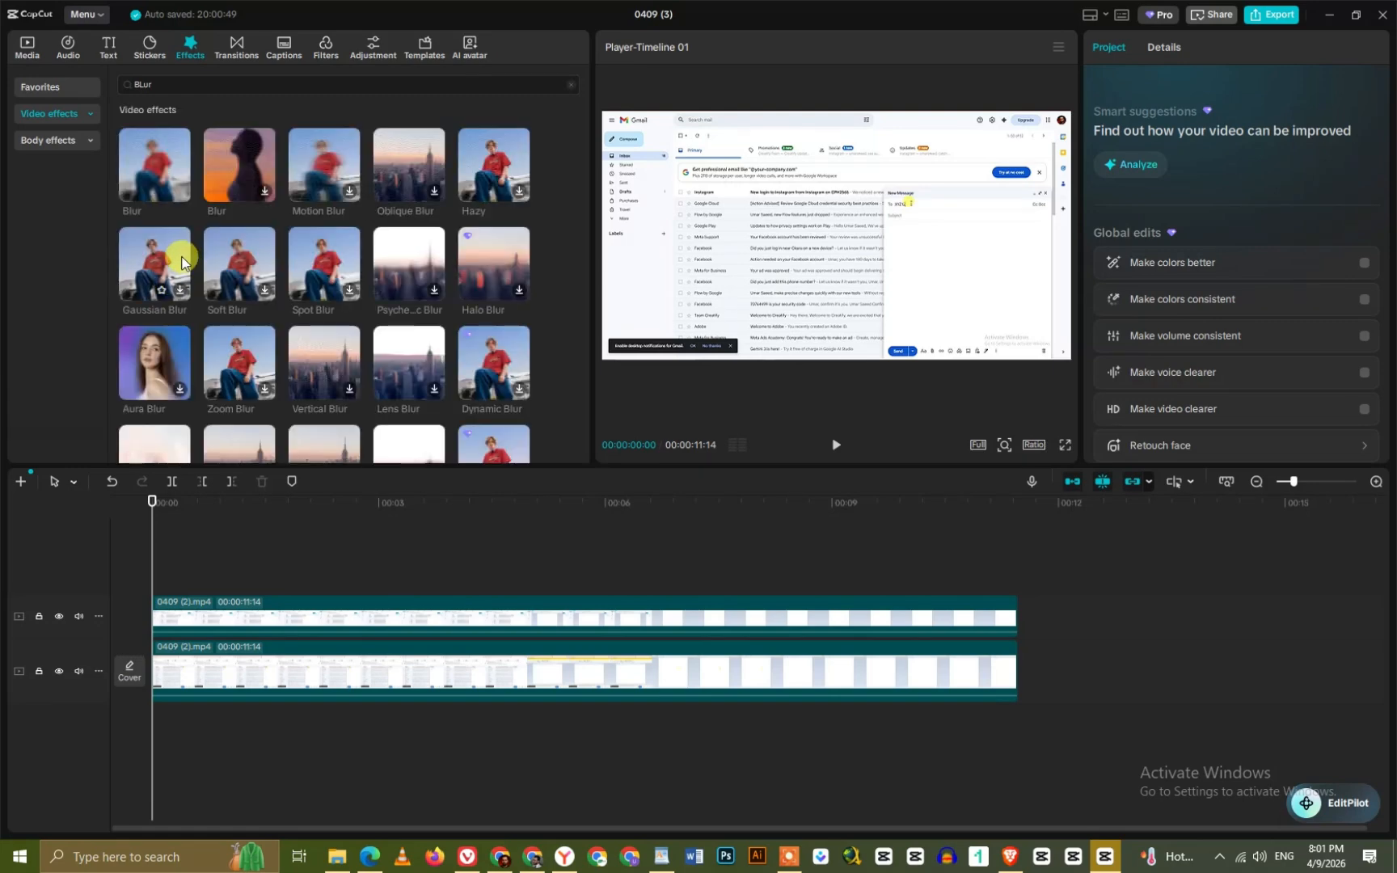
mouse_move(156, 179)
drag(159, 153, 118, 135)
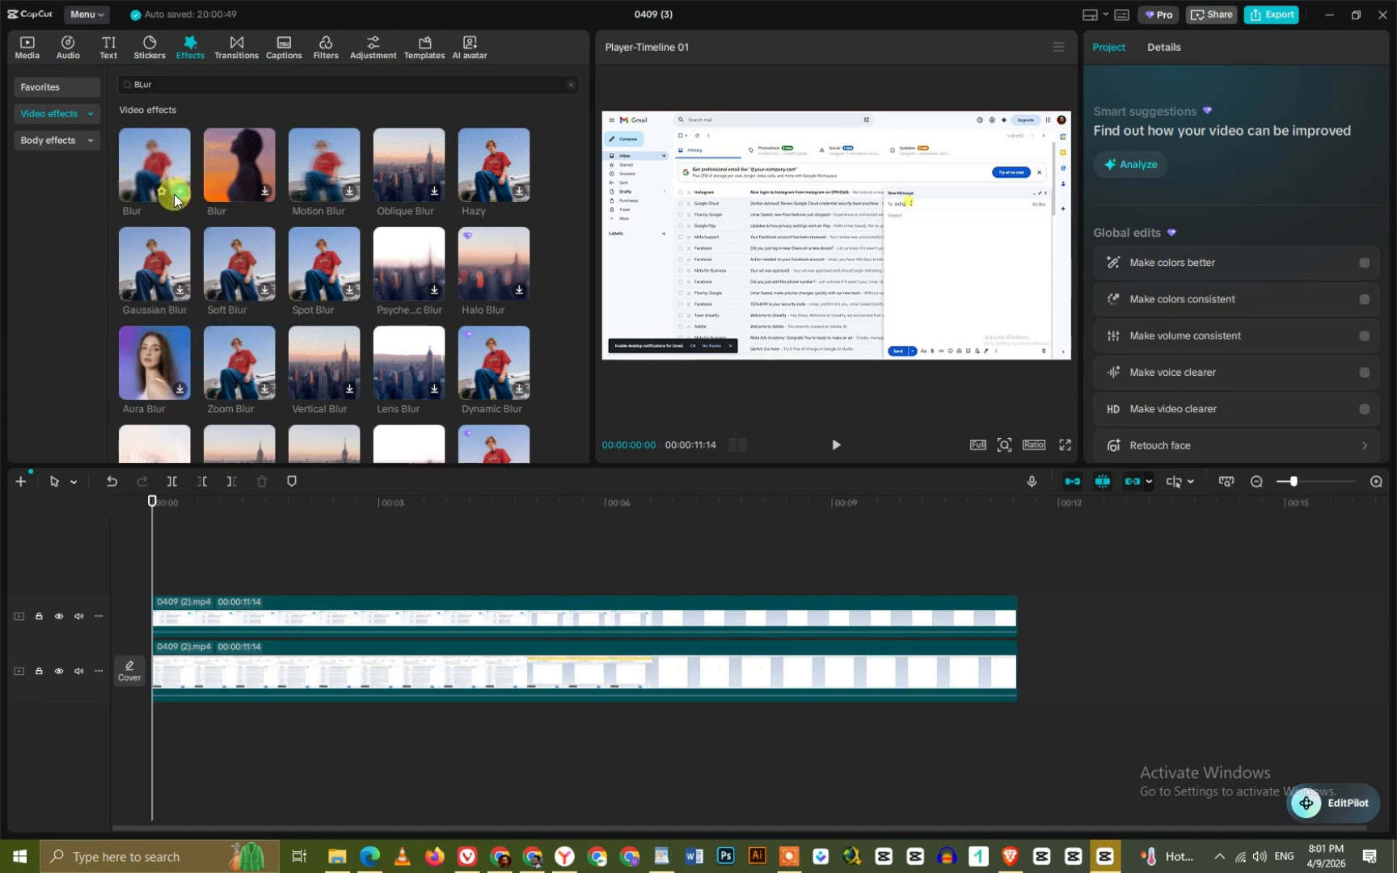
click(176, 196)
click(376, 540)
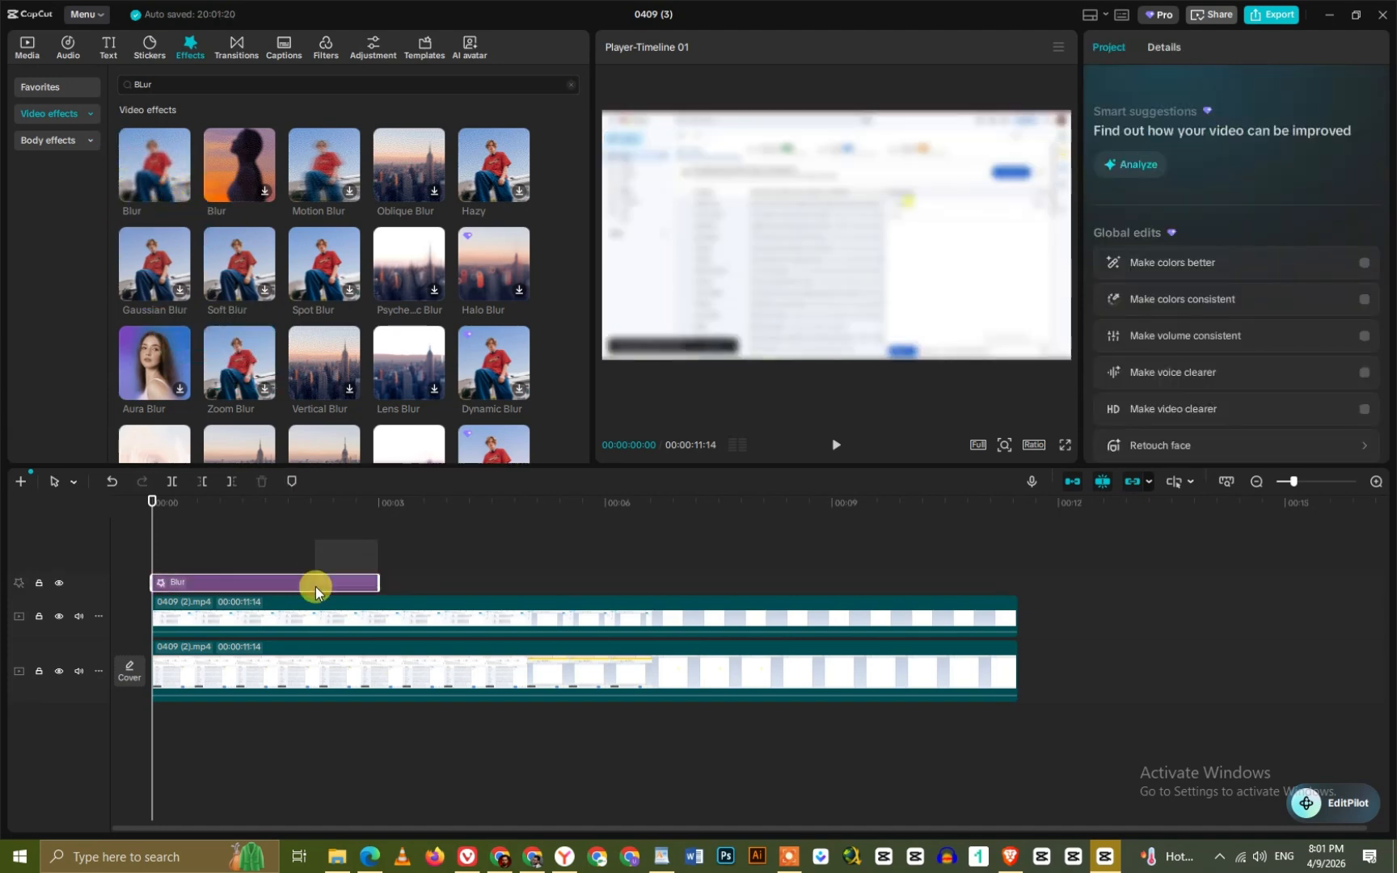
click(315, 586)
key(Delete)
- Apply the Blur effect directly to the lower clip, and check it by briefly hiding the upper track
drag(139, 154, 227, 649)
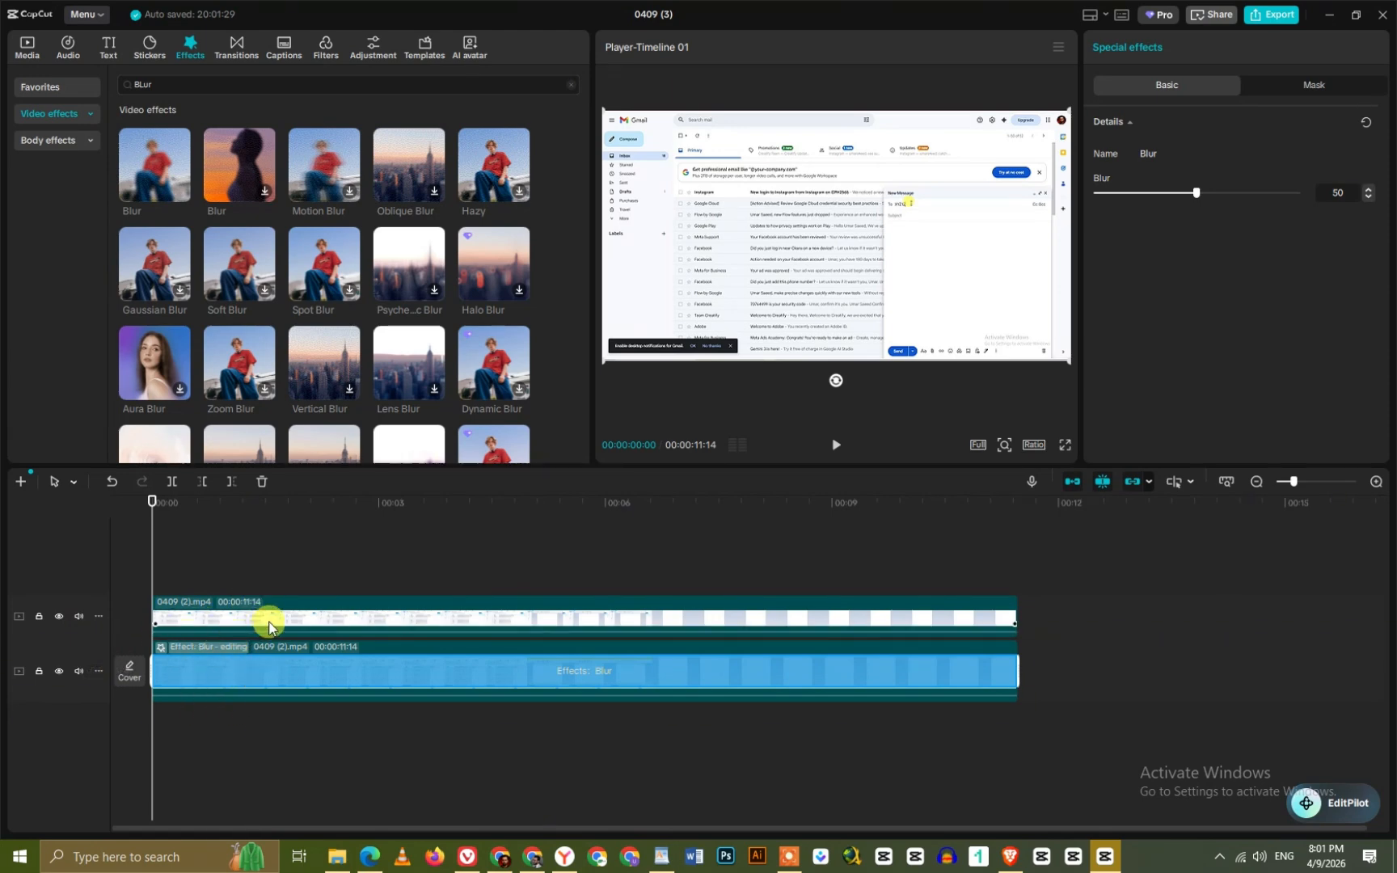
click(57, 616)
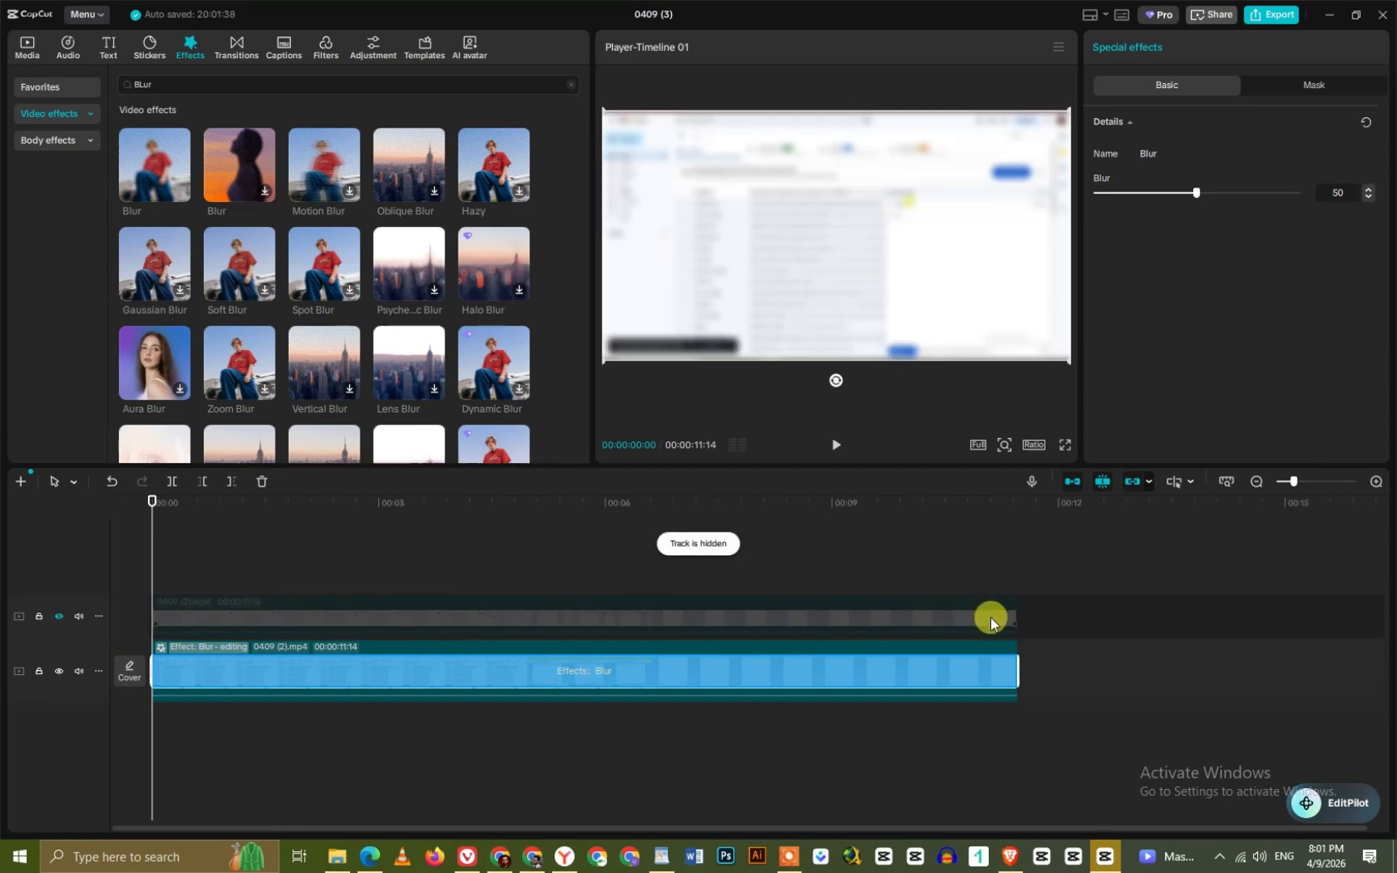
click(58, 617)
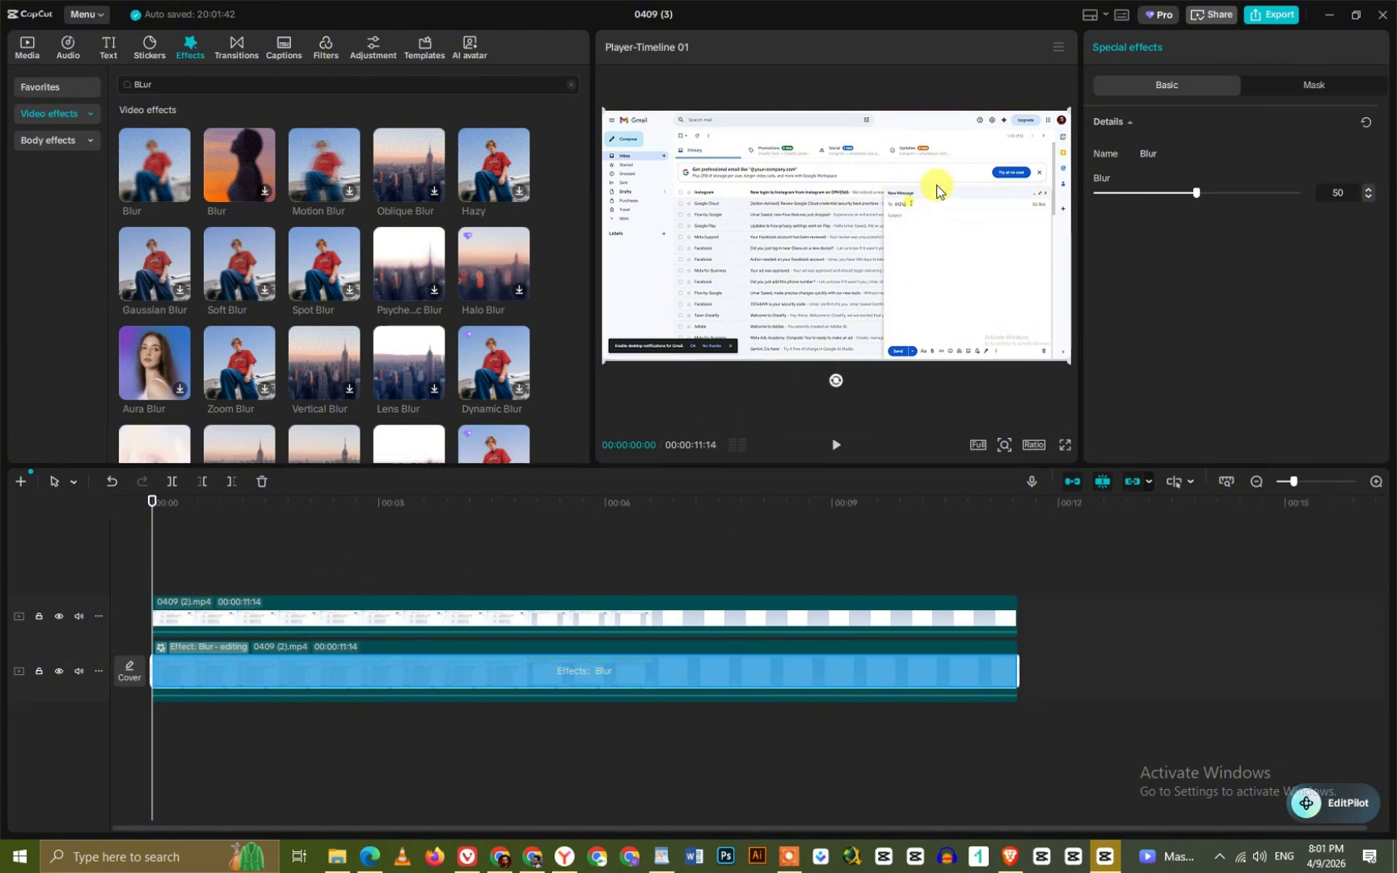
- Split the upper clip at 00:00:07:11, where the blank document fills the frame
click(1376, 481)
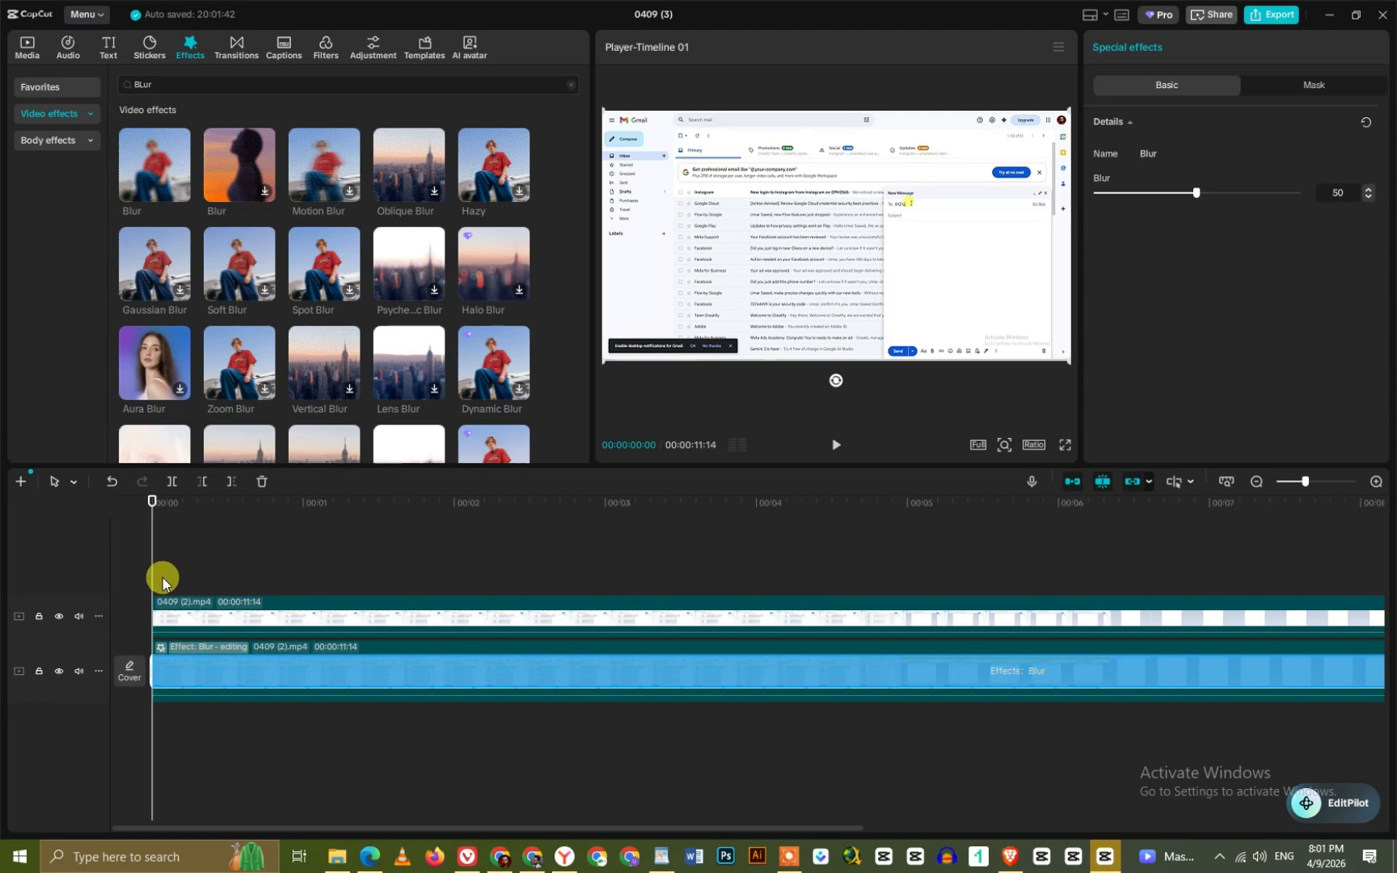
click(1256, 481)
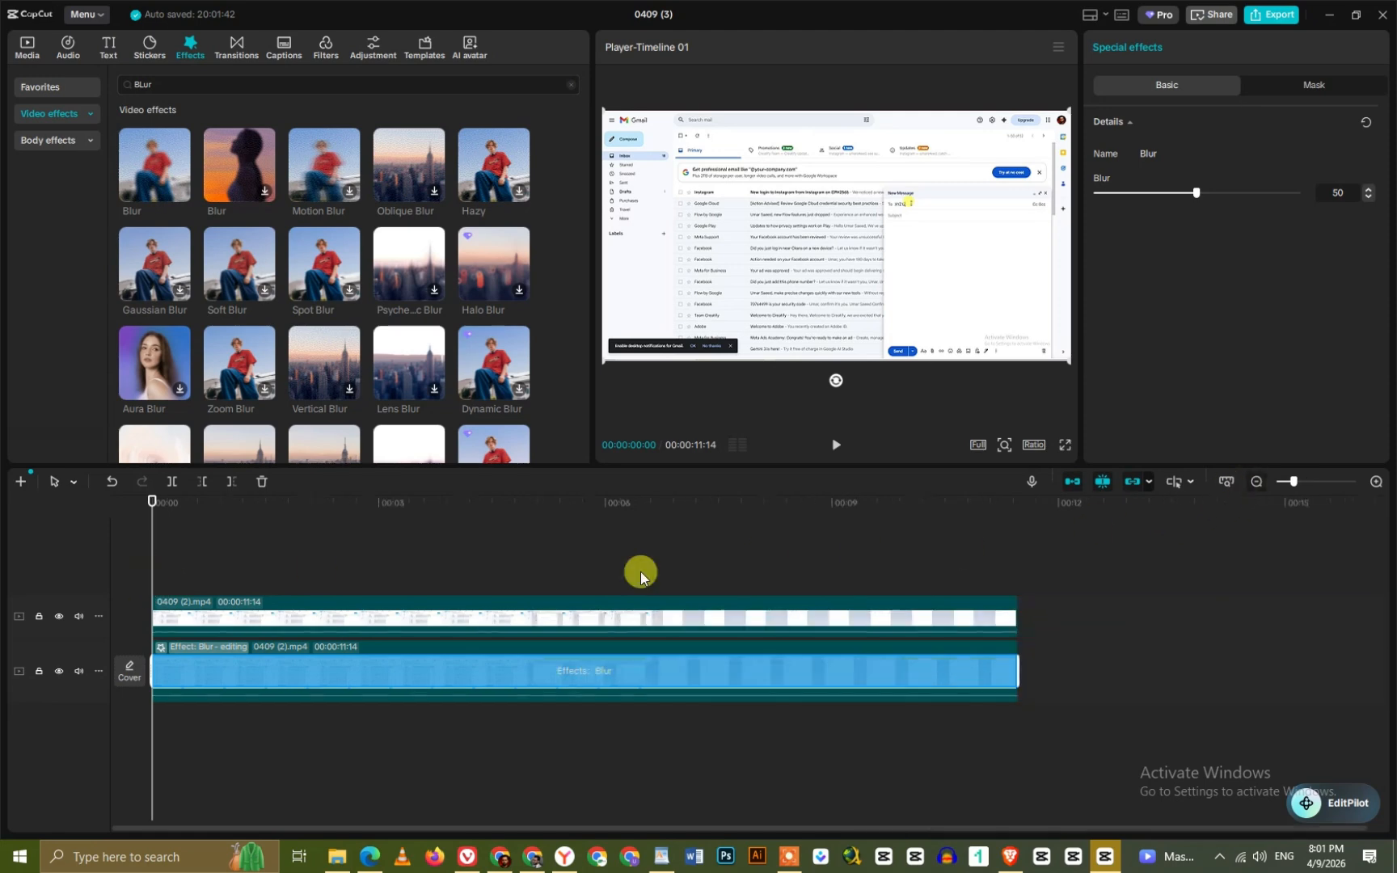
drag(145, 561, 715, 577)
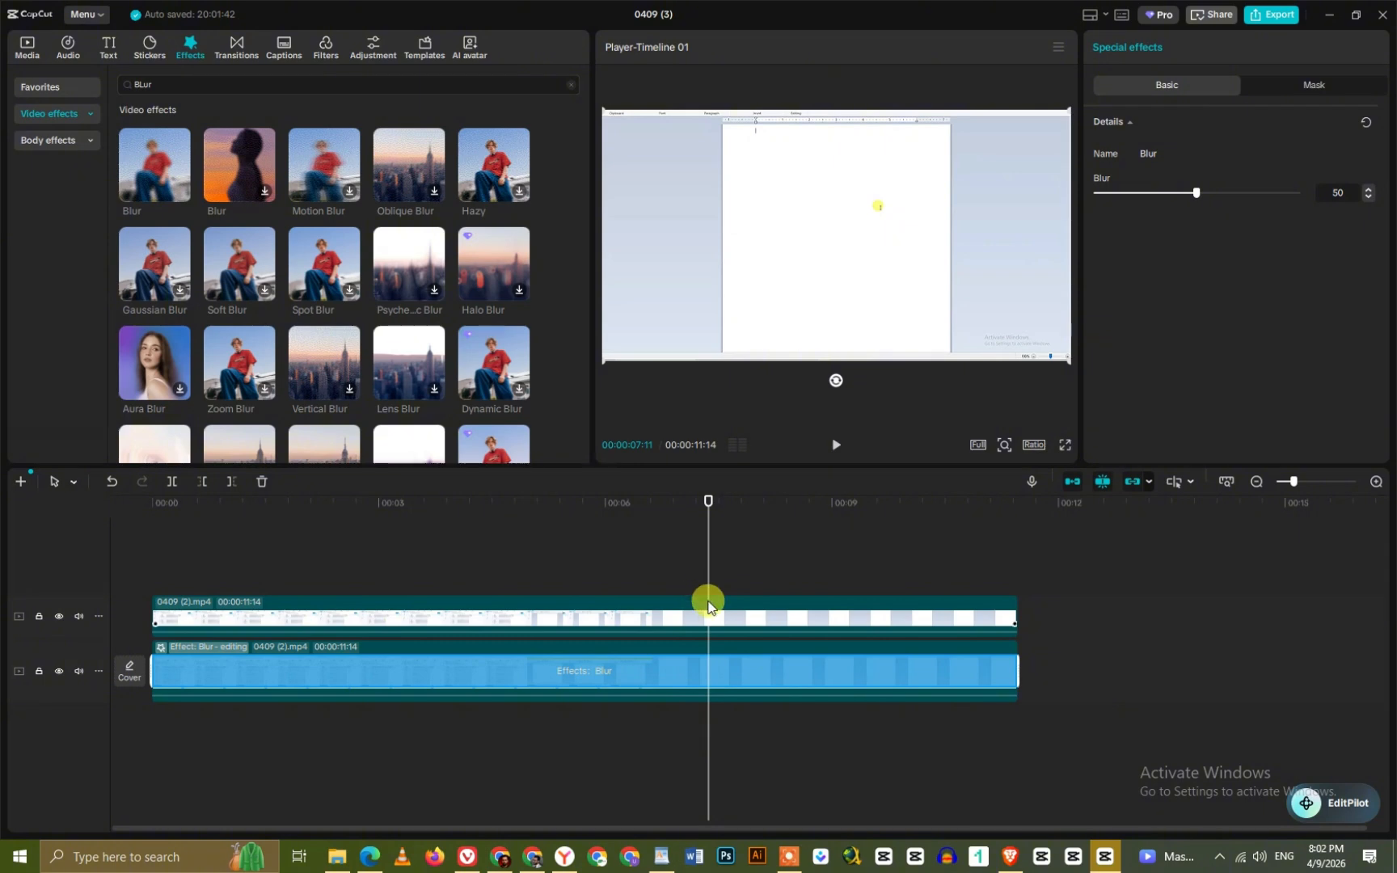
click(708, 606)
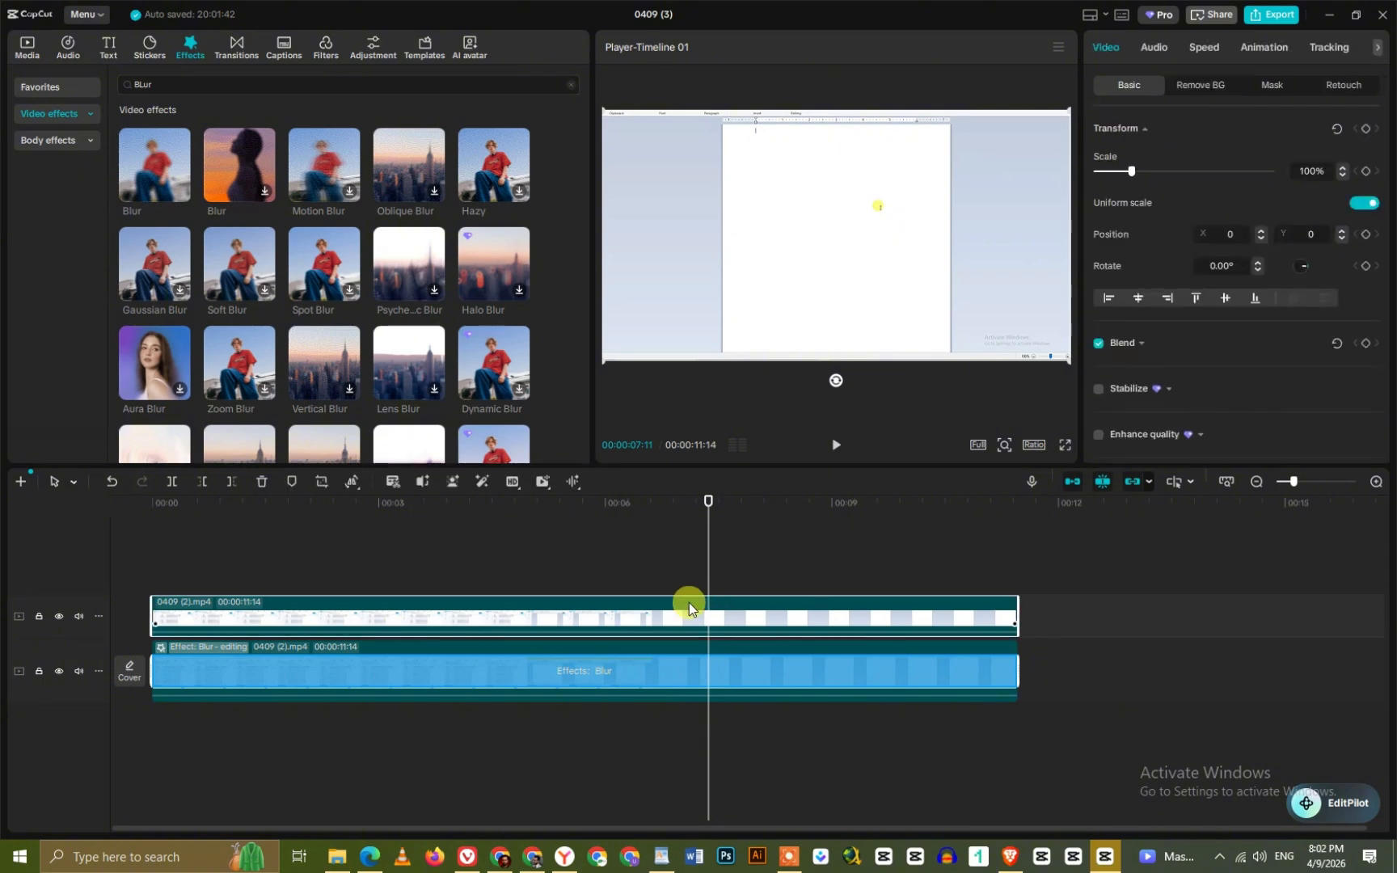
click(171, 481)
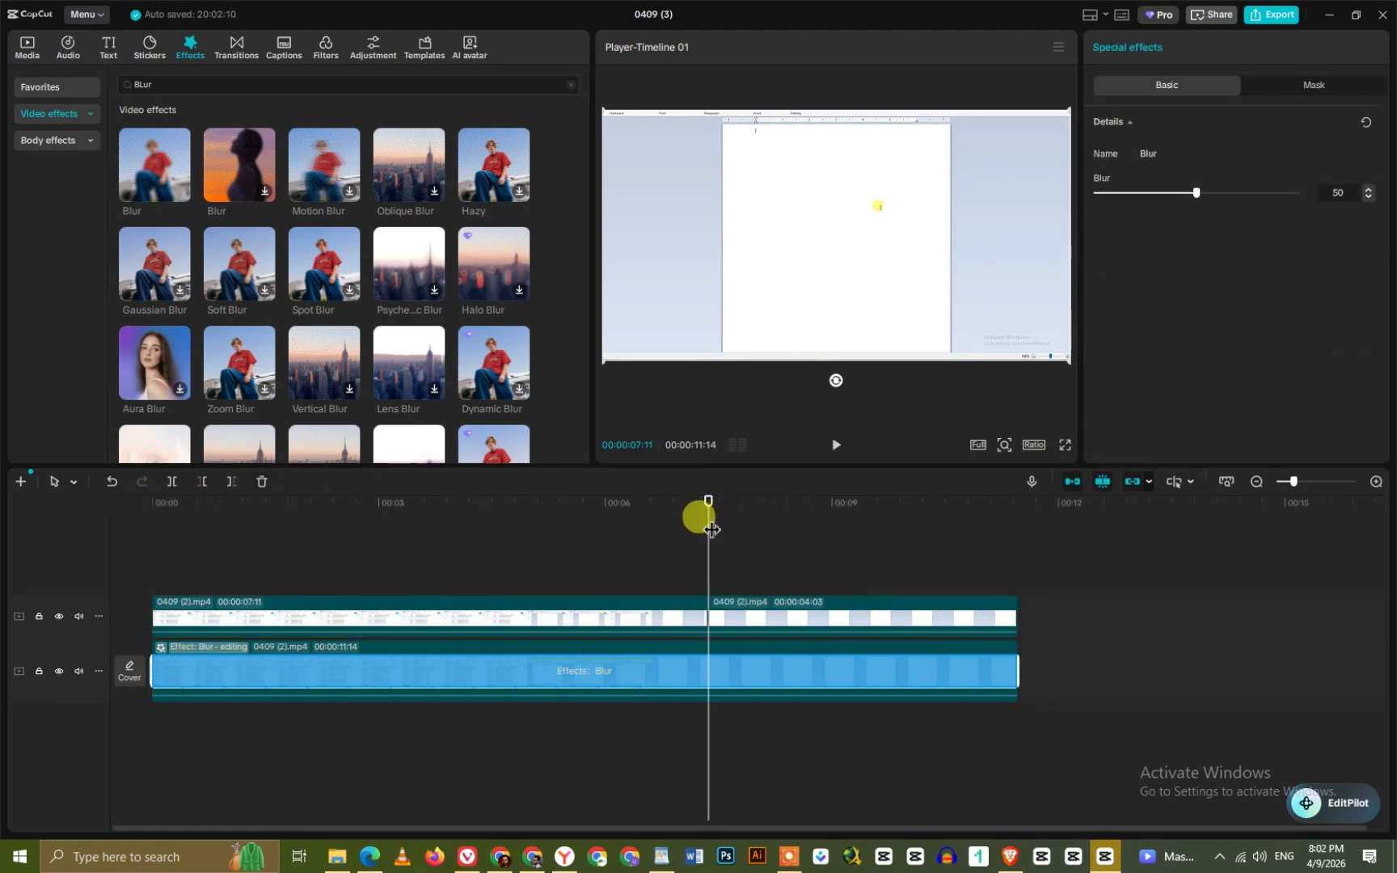
- Split the first section of the upper clip at 00:00:05:18, while the document window is opening over the inbox
drag(712, 530, 575, 553)
click(597, 616)
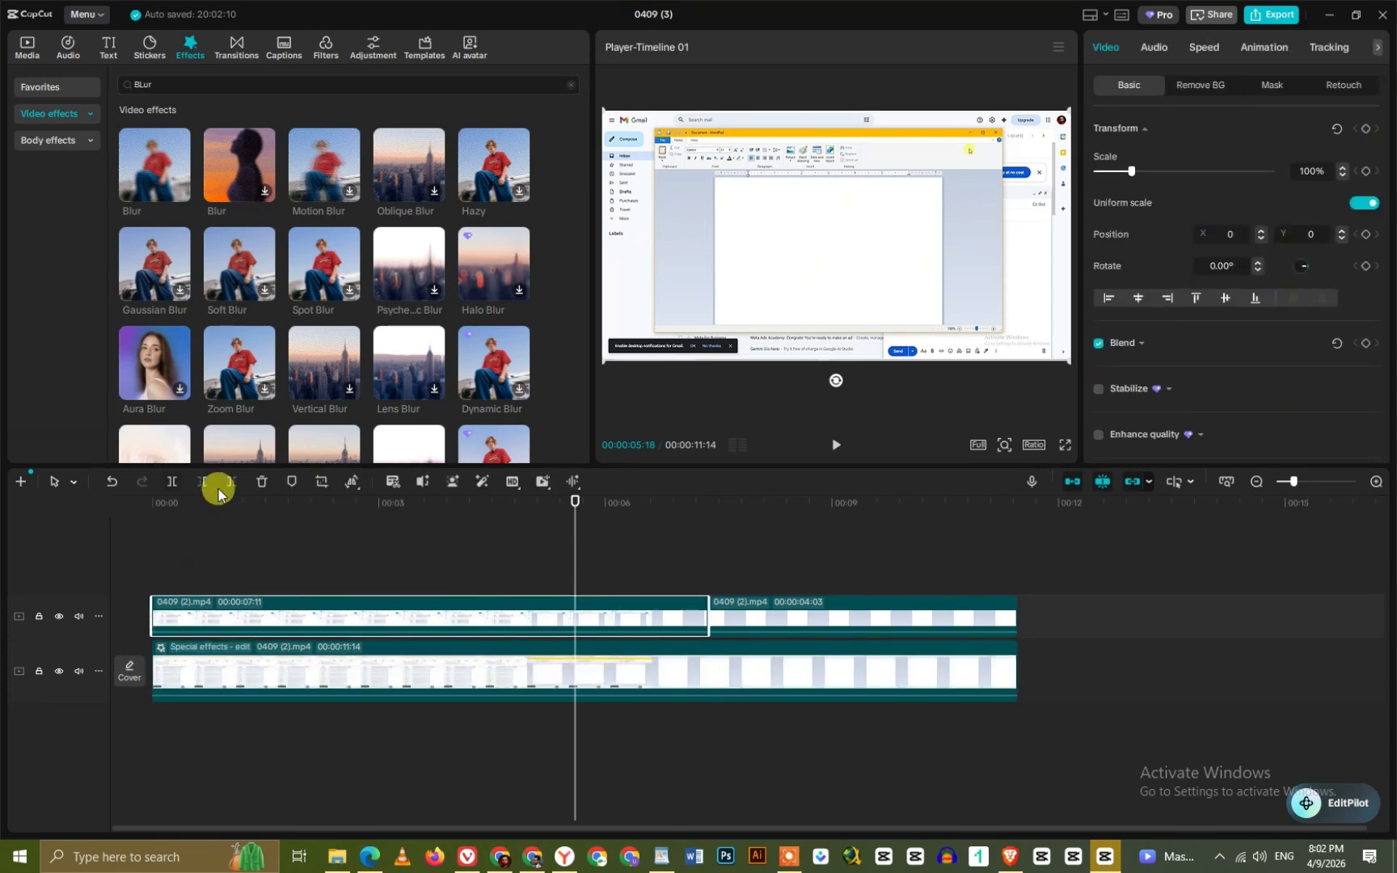
click(171, 483)
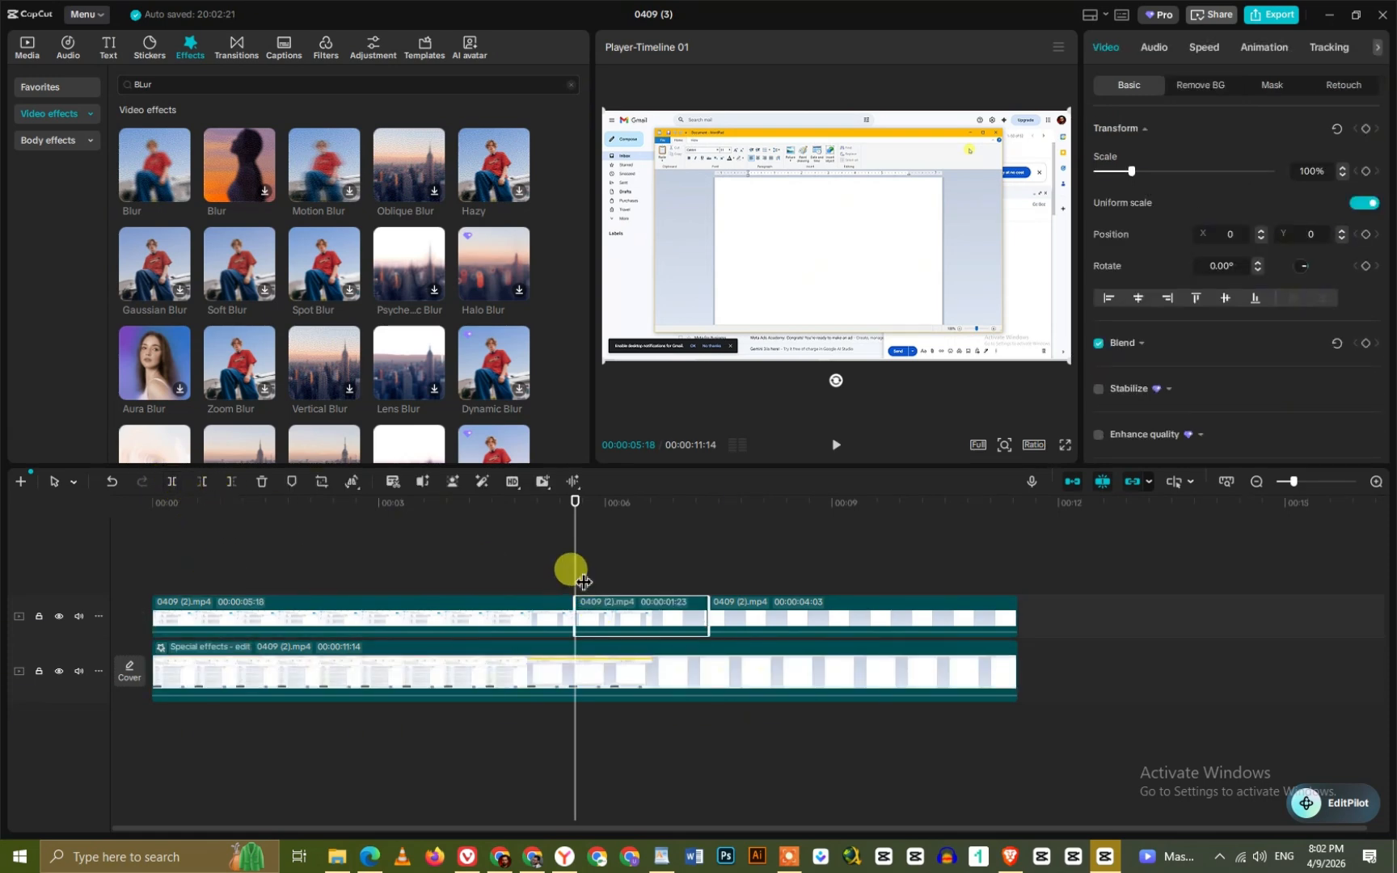
- Scrub through the three sections of the upper clip to review which content each one covers
drag(574, 571, 883, 580)
click(576, 557)
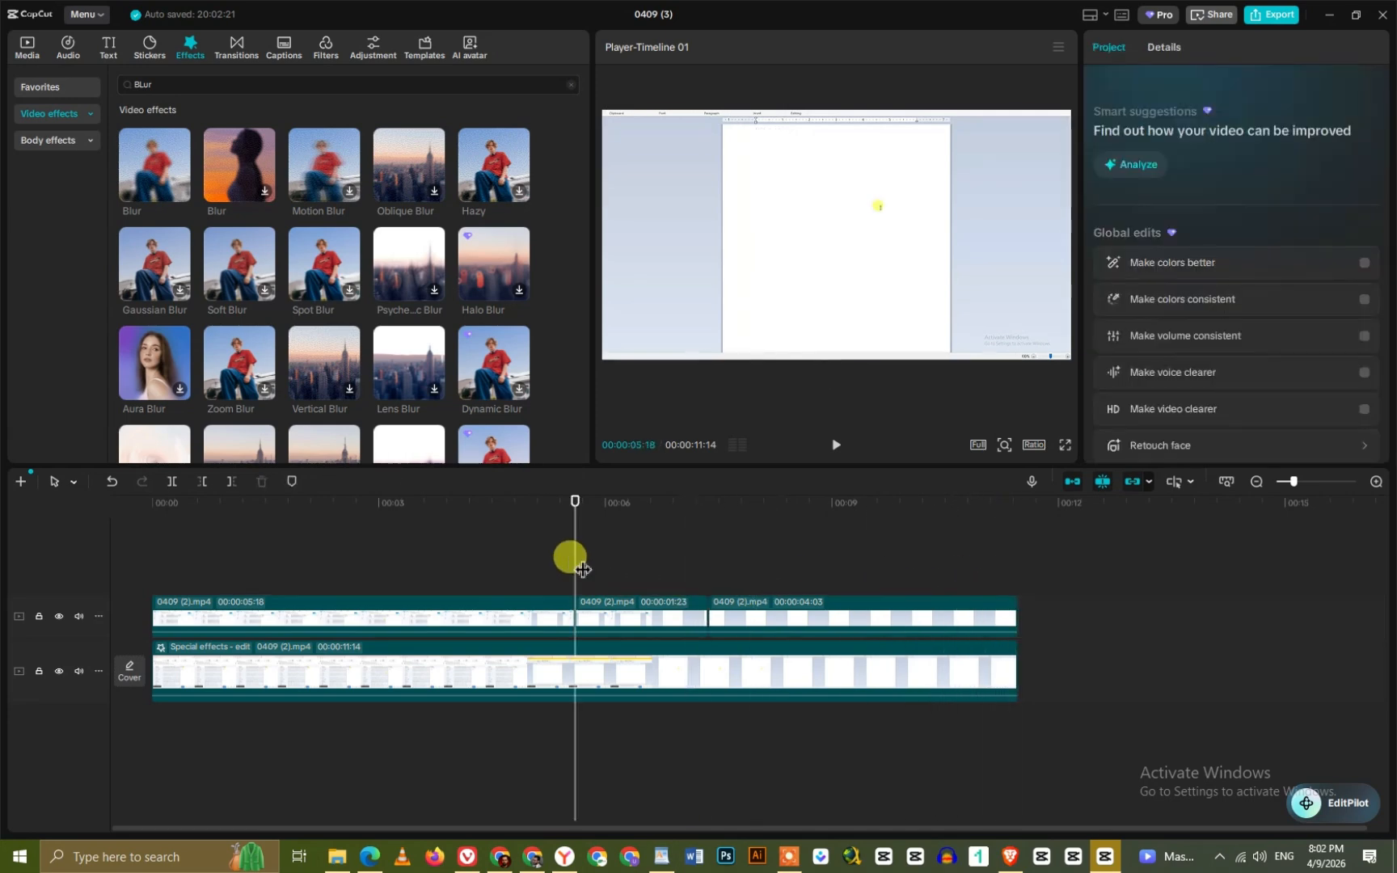
click(623, 611)
drag(571, 545, 691, 562)
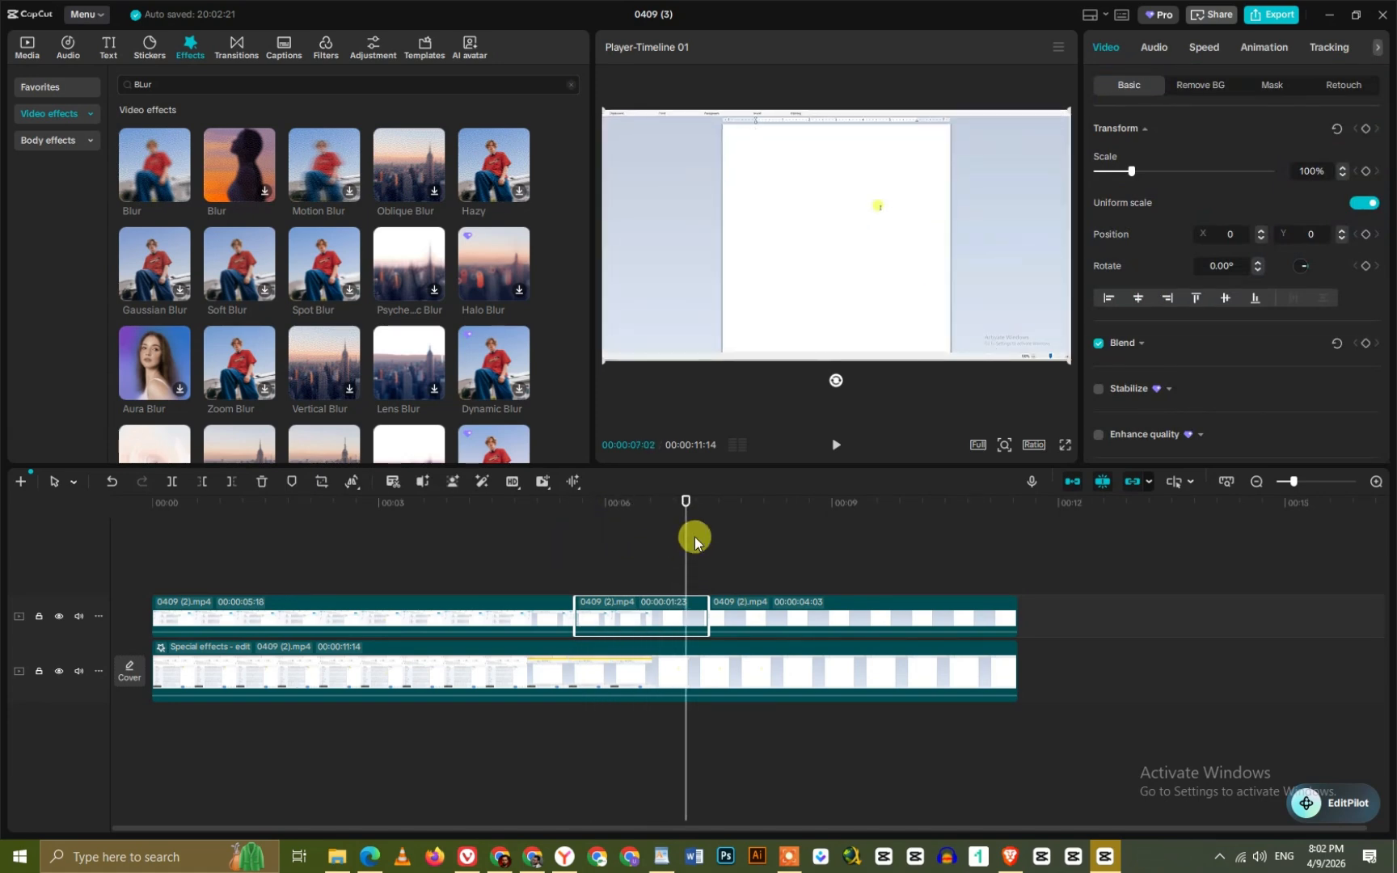
click(435, 573)
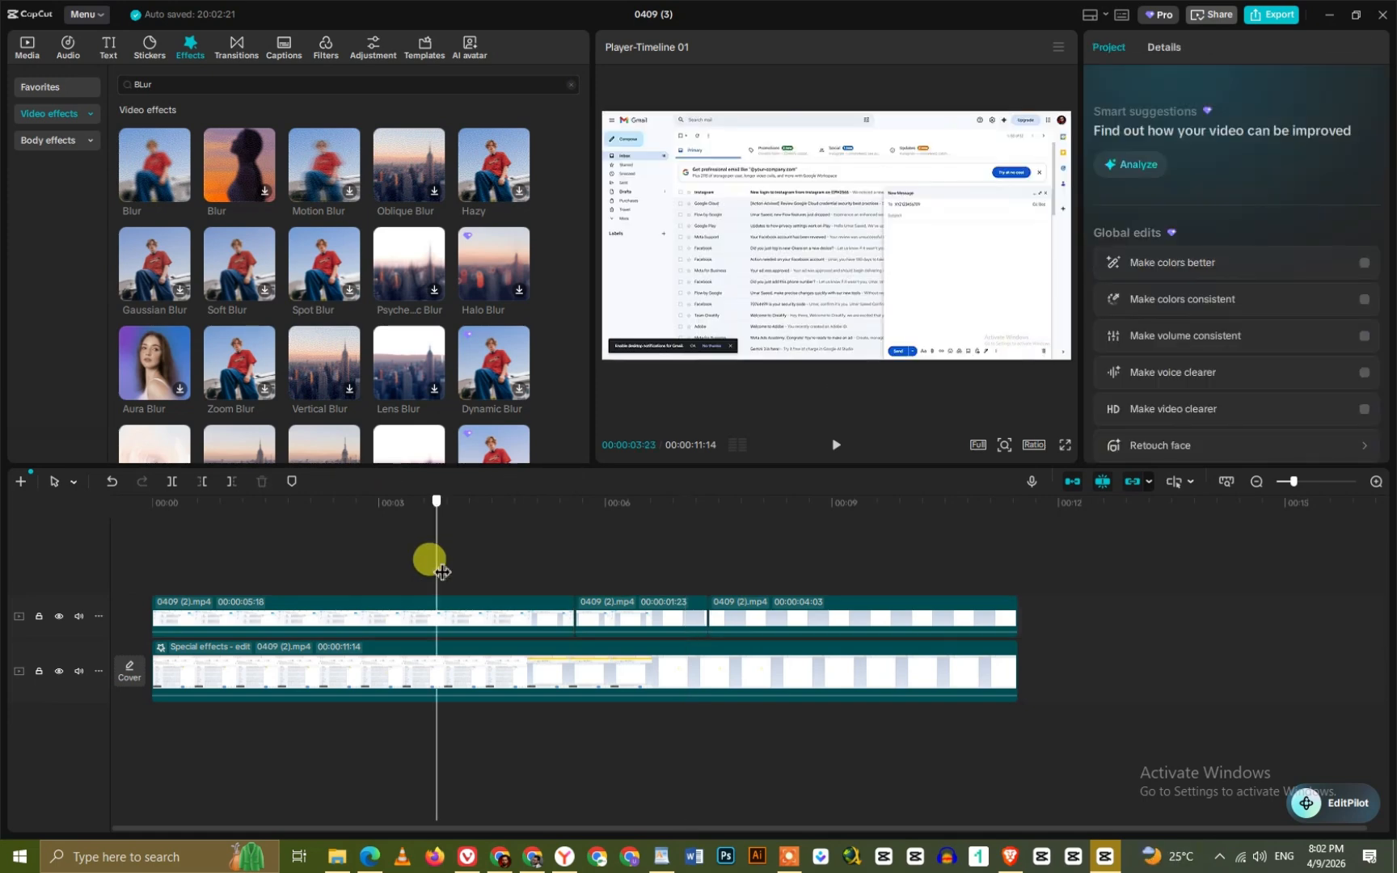
drag(441, 573, 926, 571)
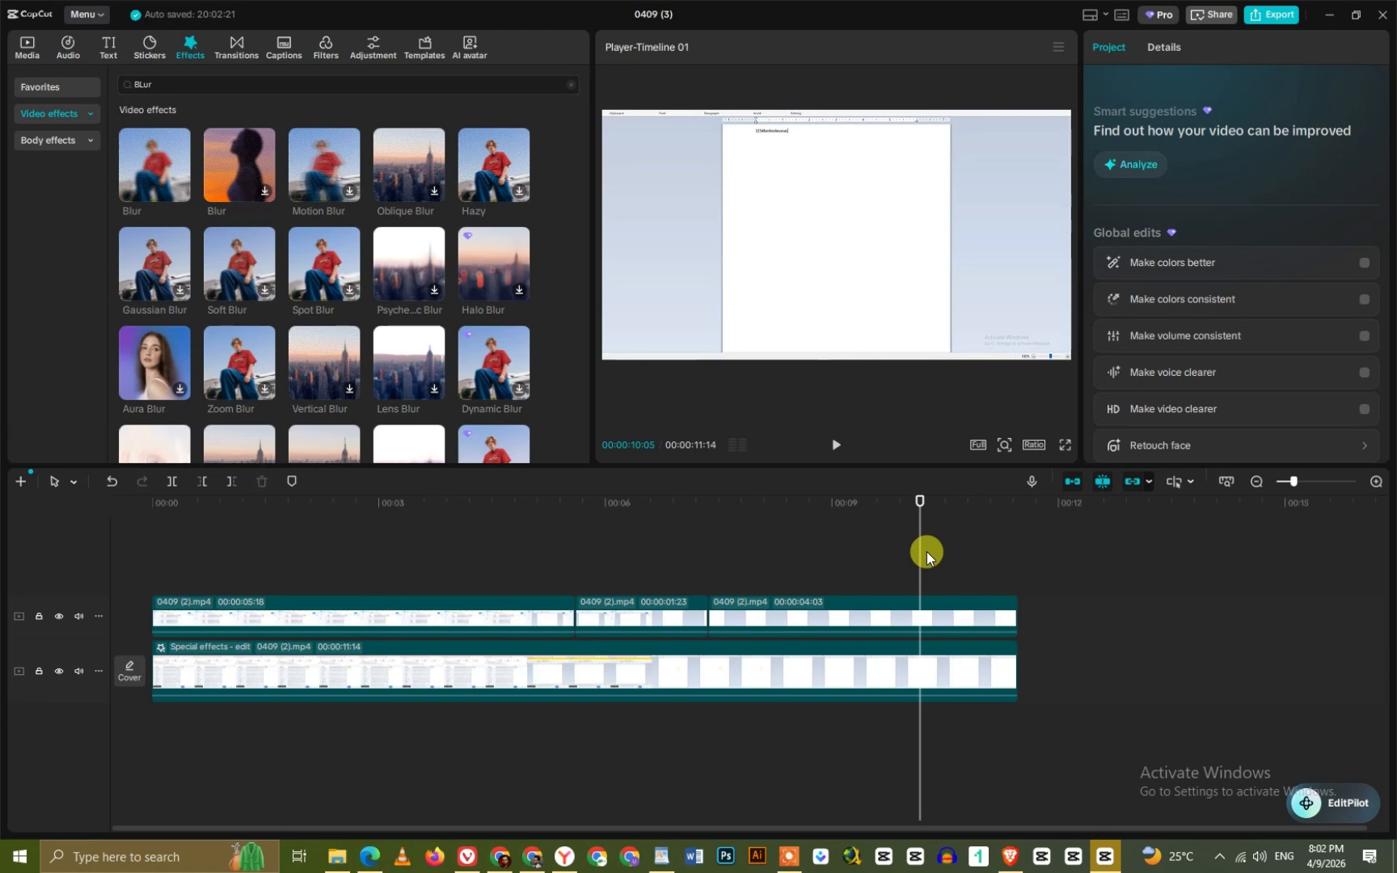
- Add an inverted rectangle mask to the first section of the upper clip, fitted over the New Message window's recipient and subject lines
drag(926, 552, 100, 561)
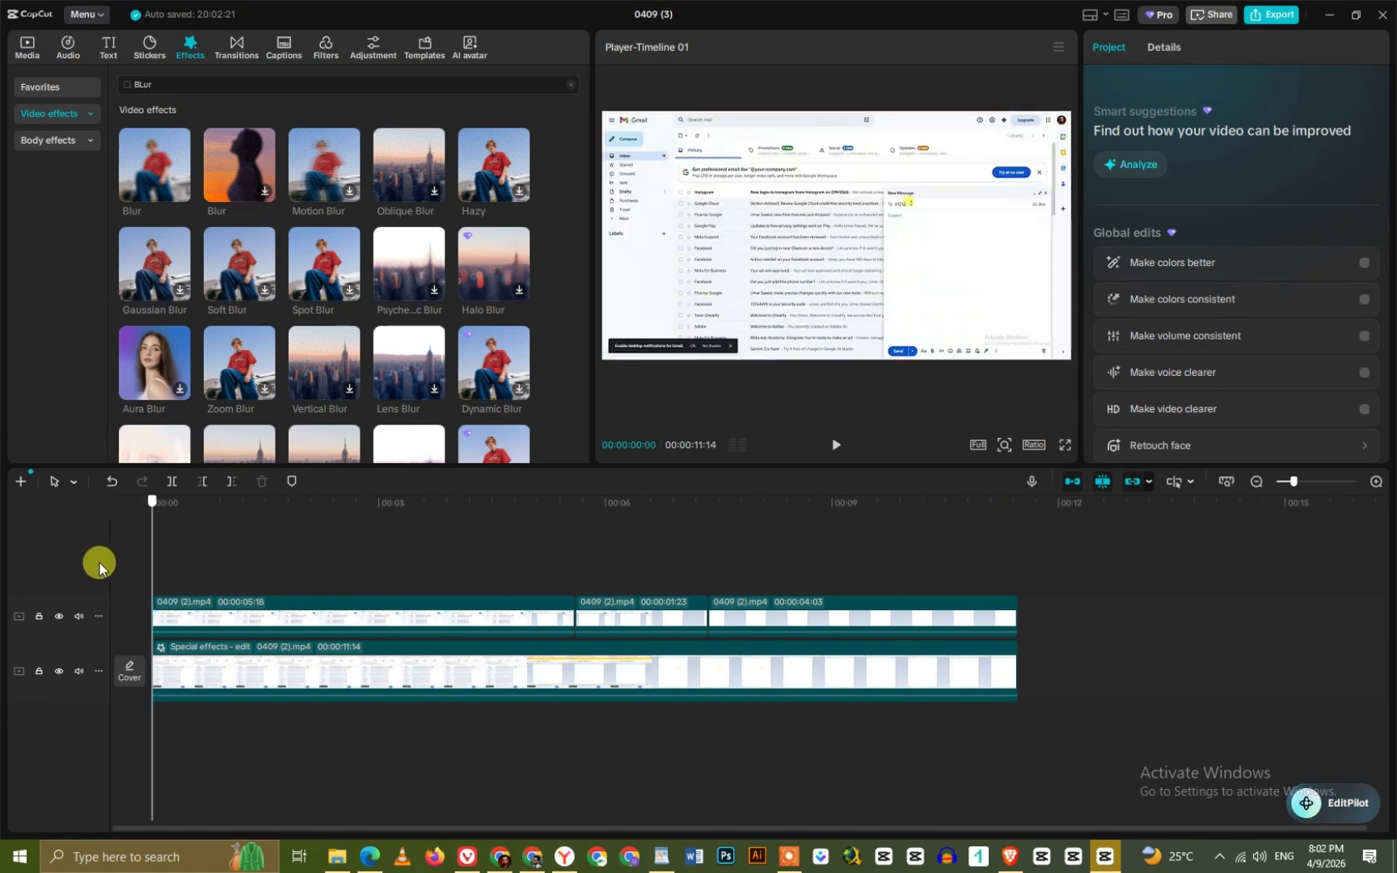
click(247, 621)
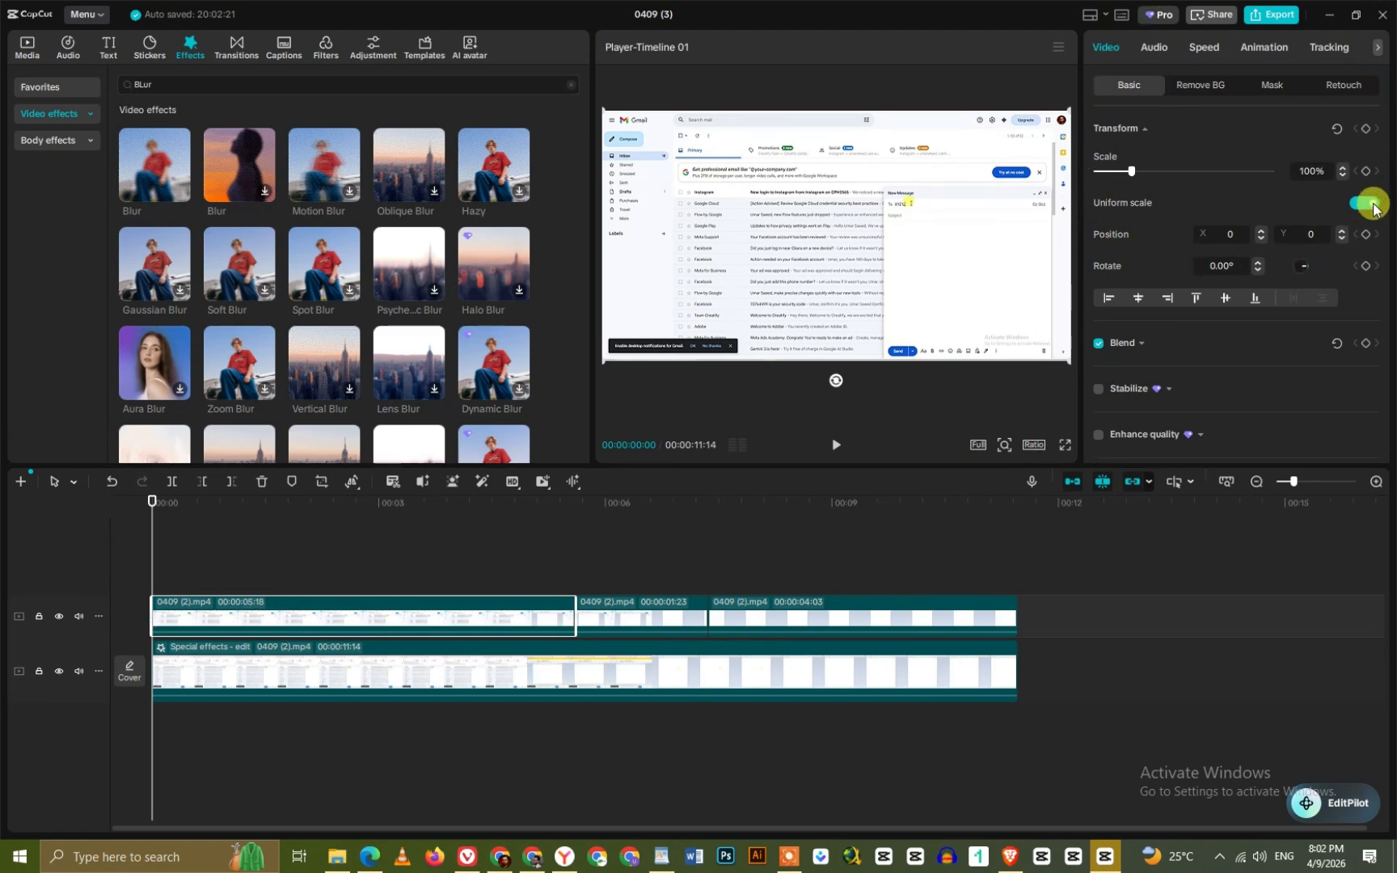
click(1270, 86)
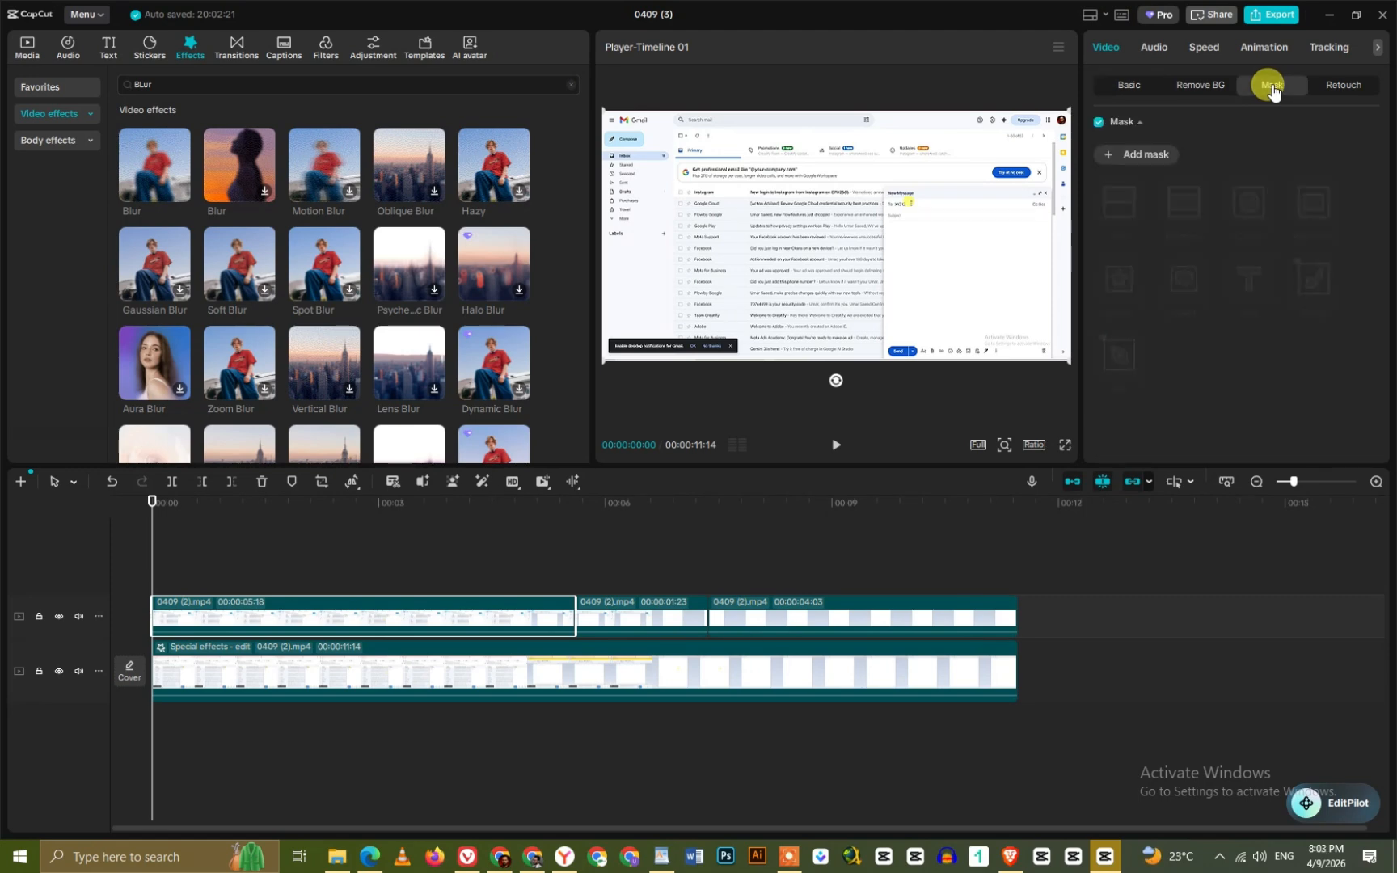
click(1109, 156)
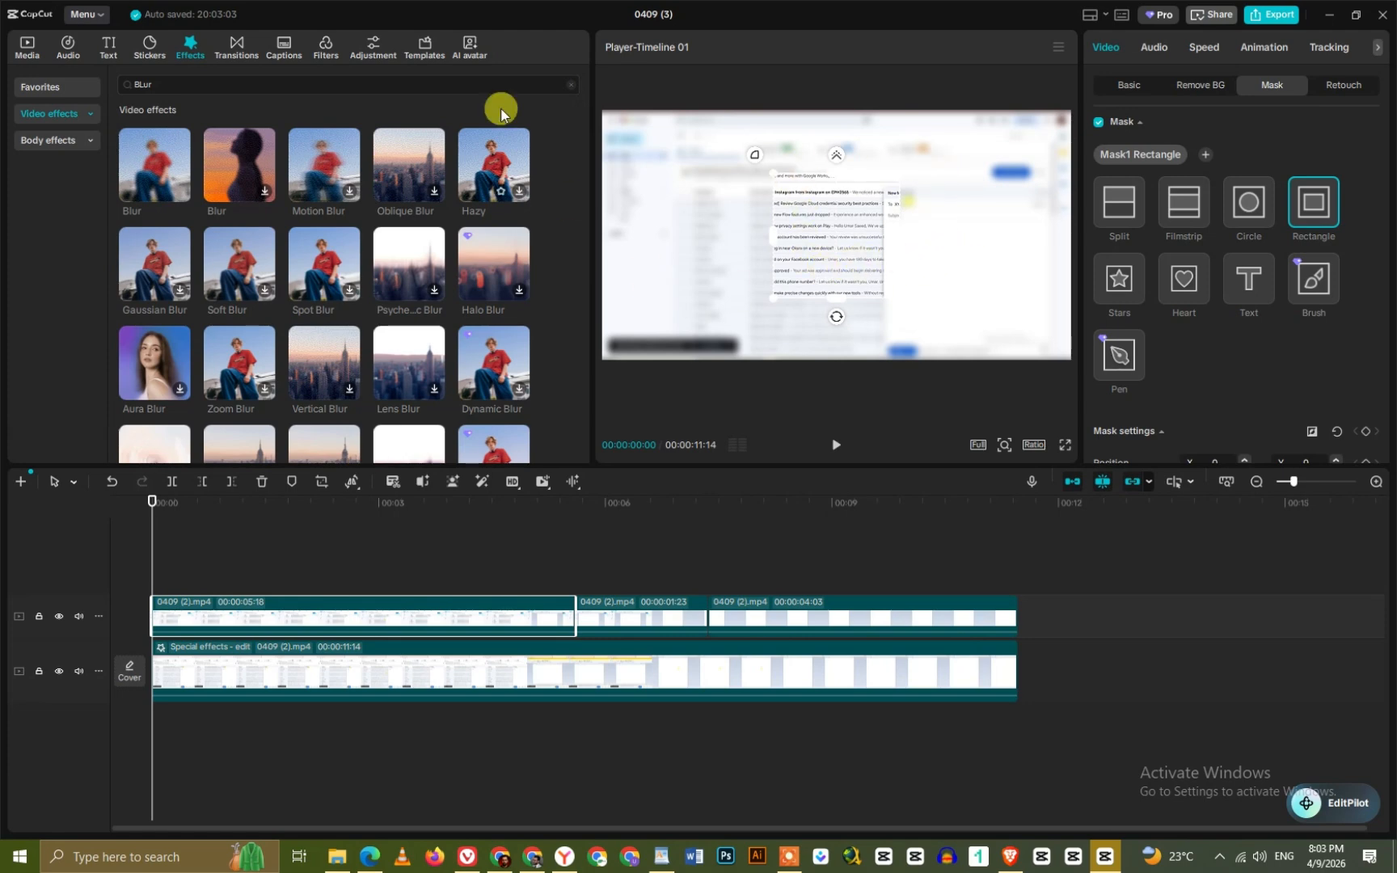
click(1311, 434)
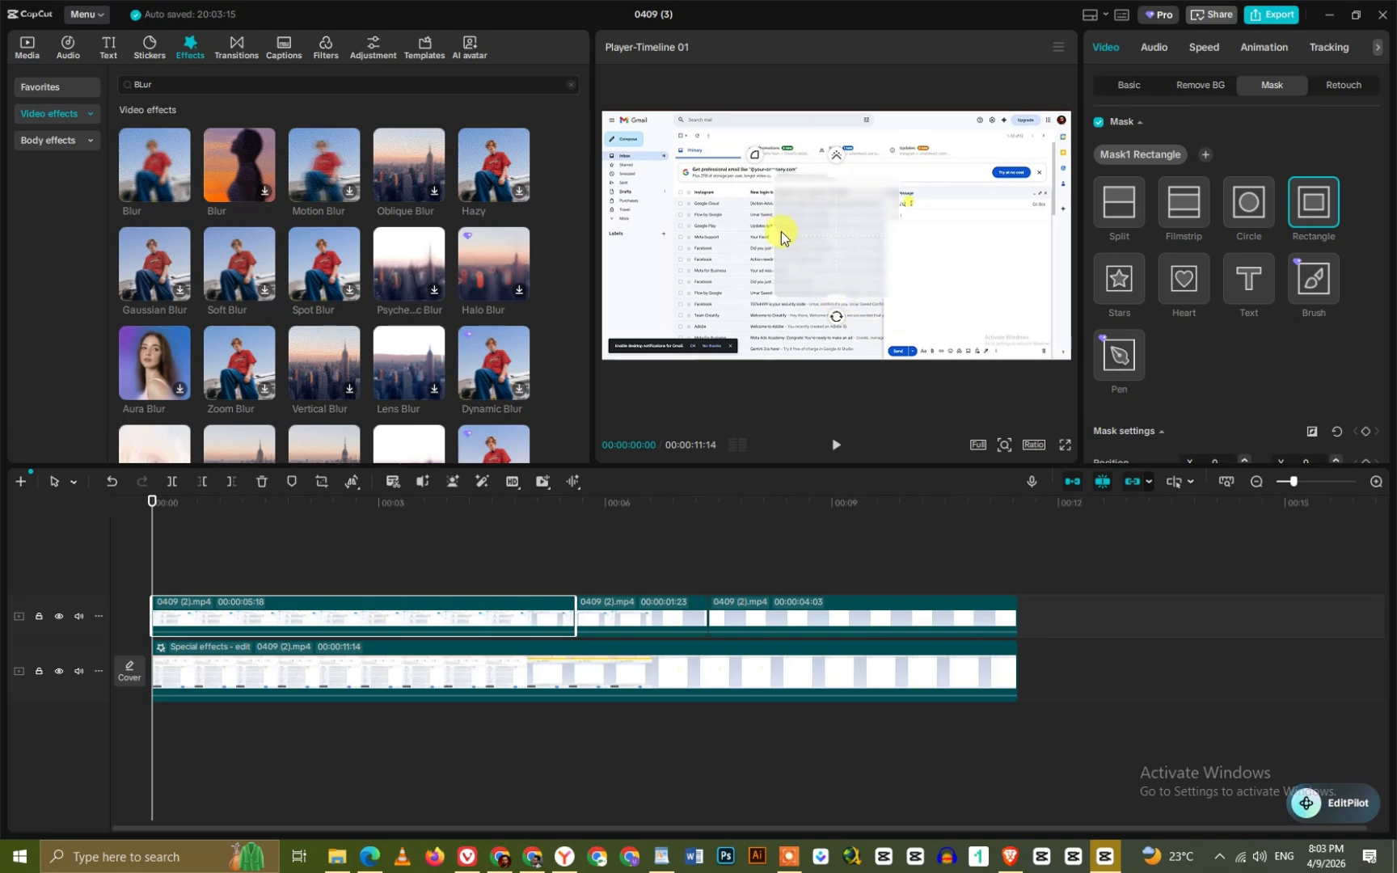
drag(836, 297, 872, 241)
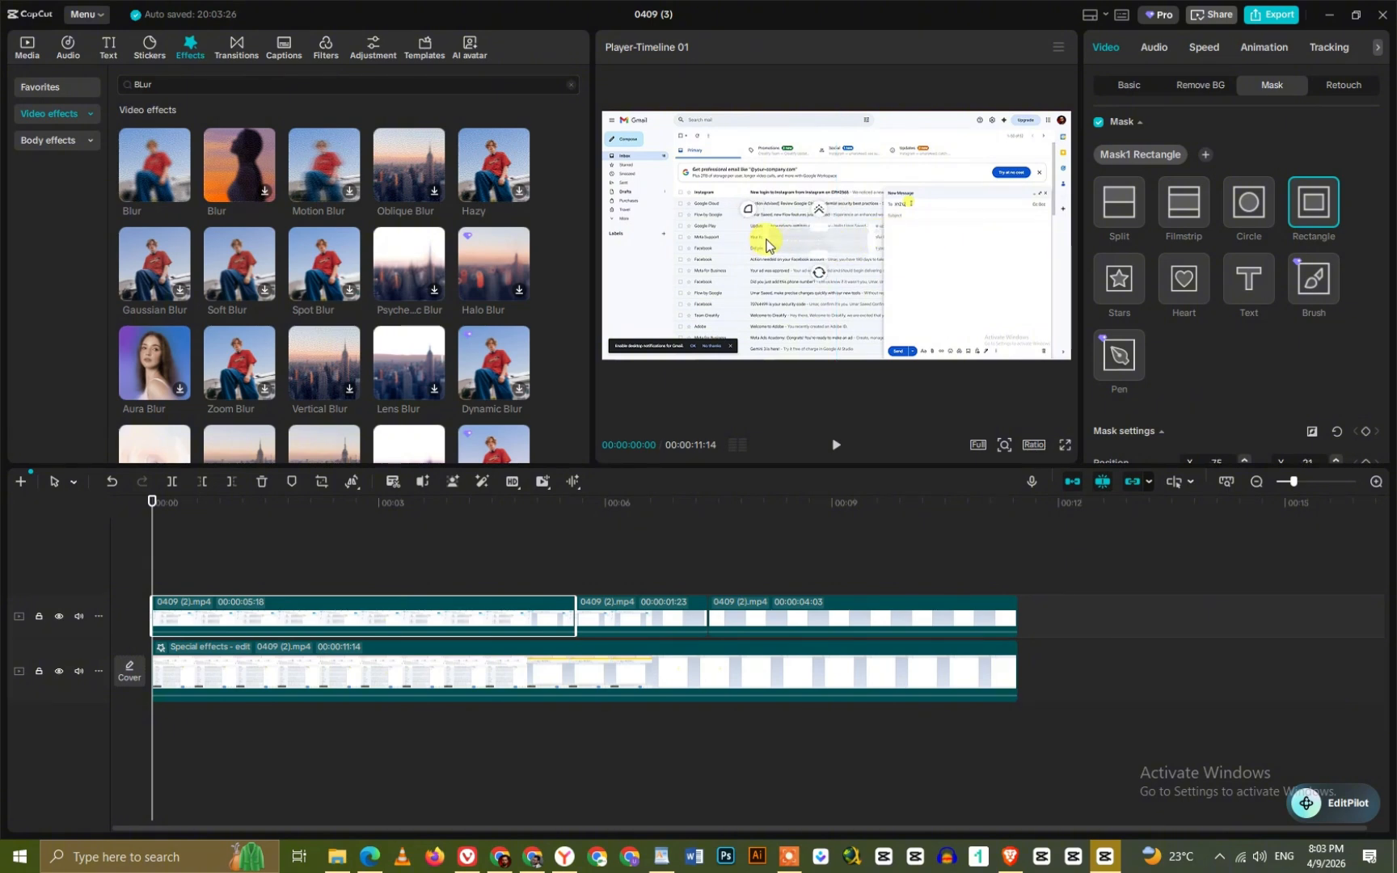
drag(792, 248, 906, 213)
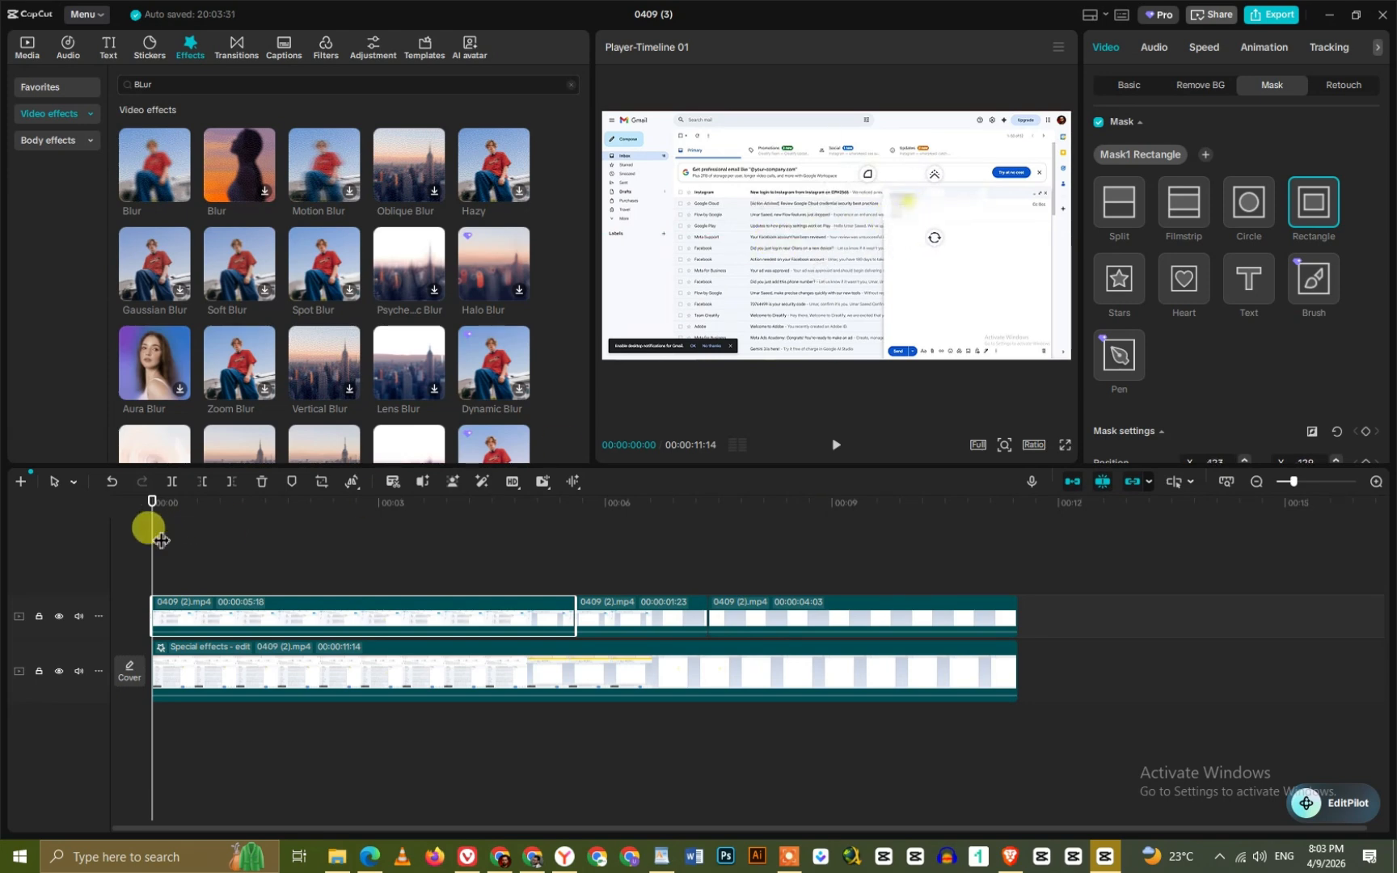
drag(150, 526, 463, 562)
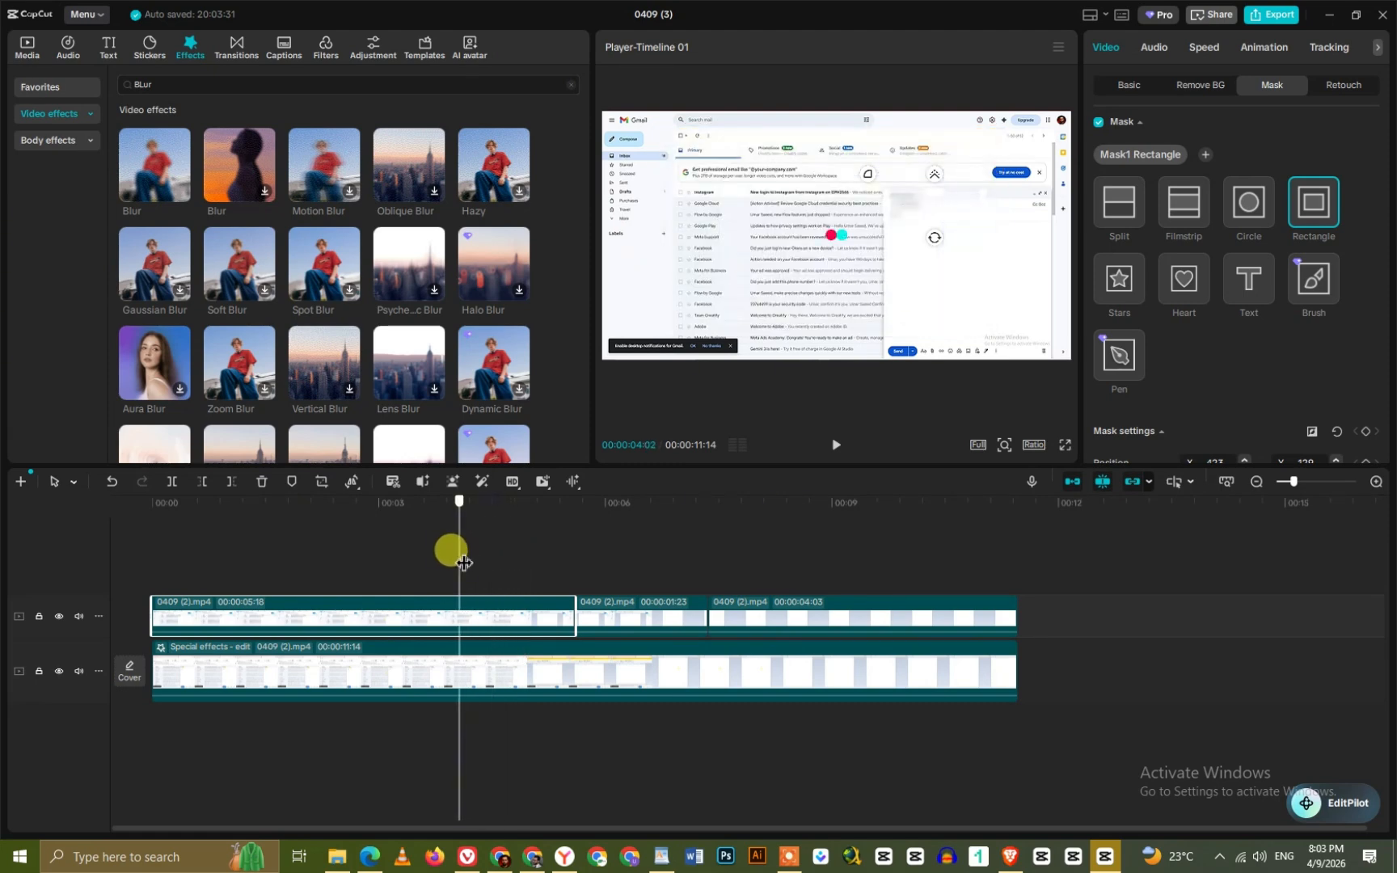
click(163, 482)
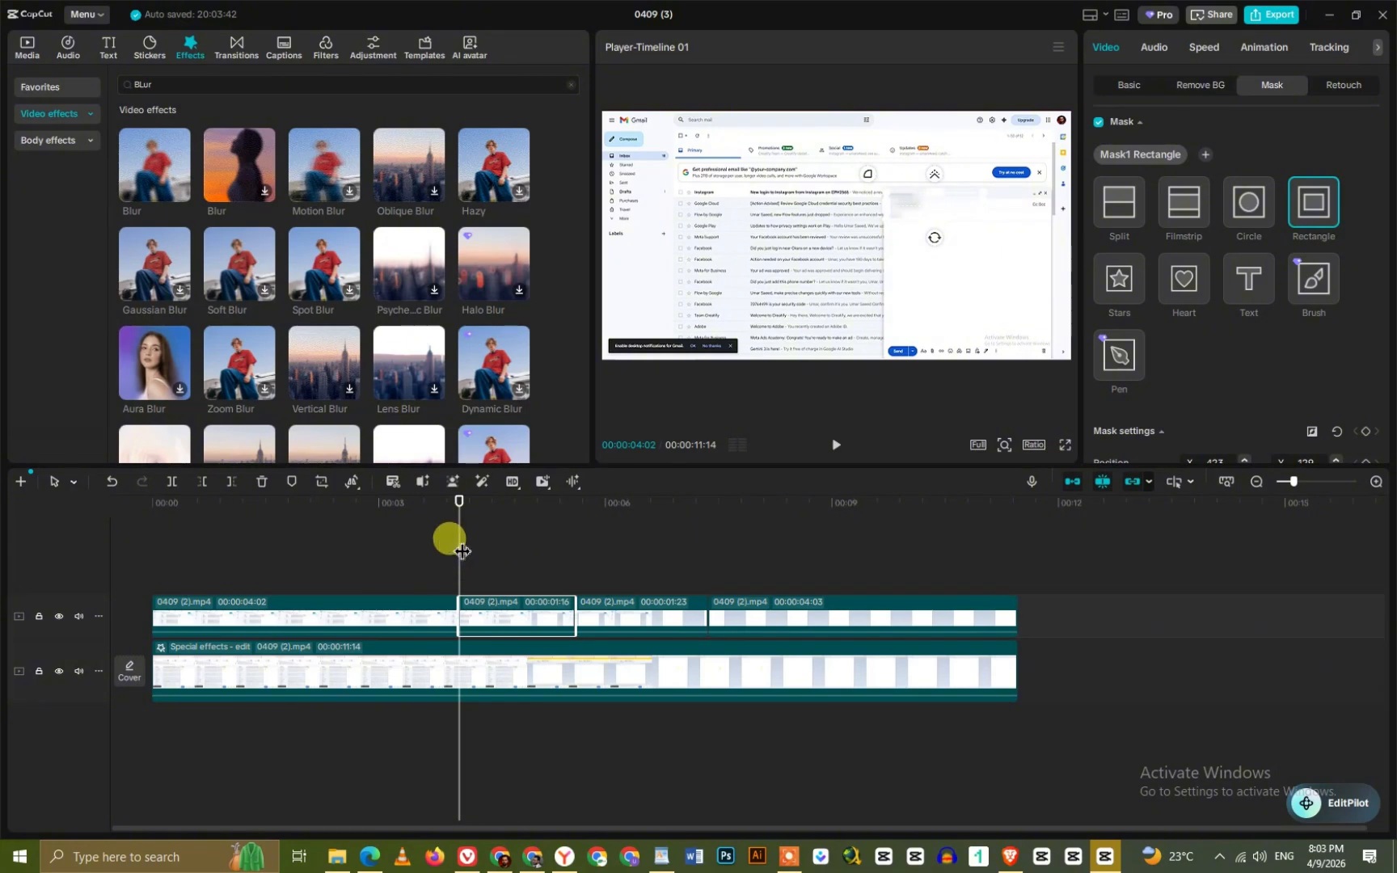
drag(455, 538, 547, 555)
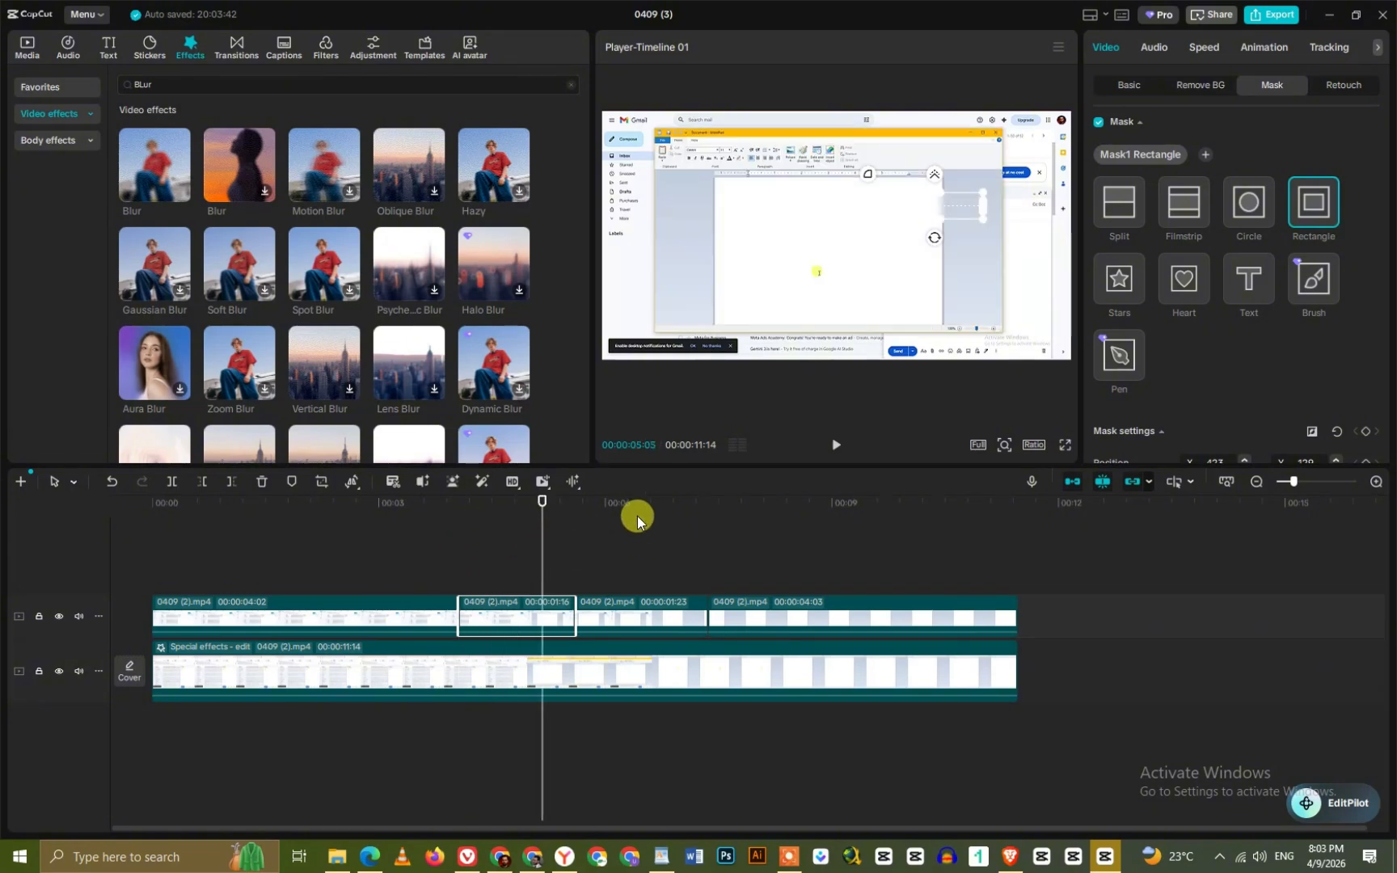
click(1109, 122)
- Split the upper clip's first section at 00:00:04:22, as the document window appears, and turn off the mask on the second piece
drag(548, 544, 482, 583)
click(473, 604)
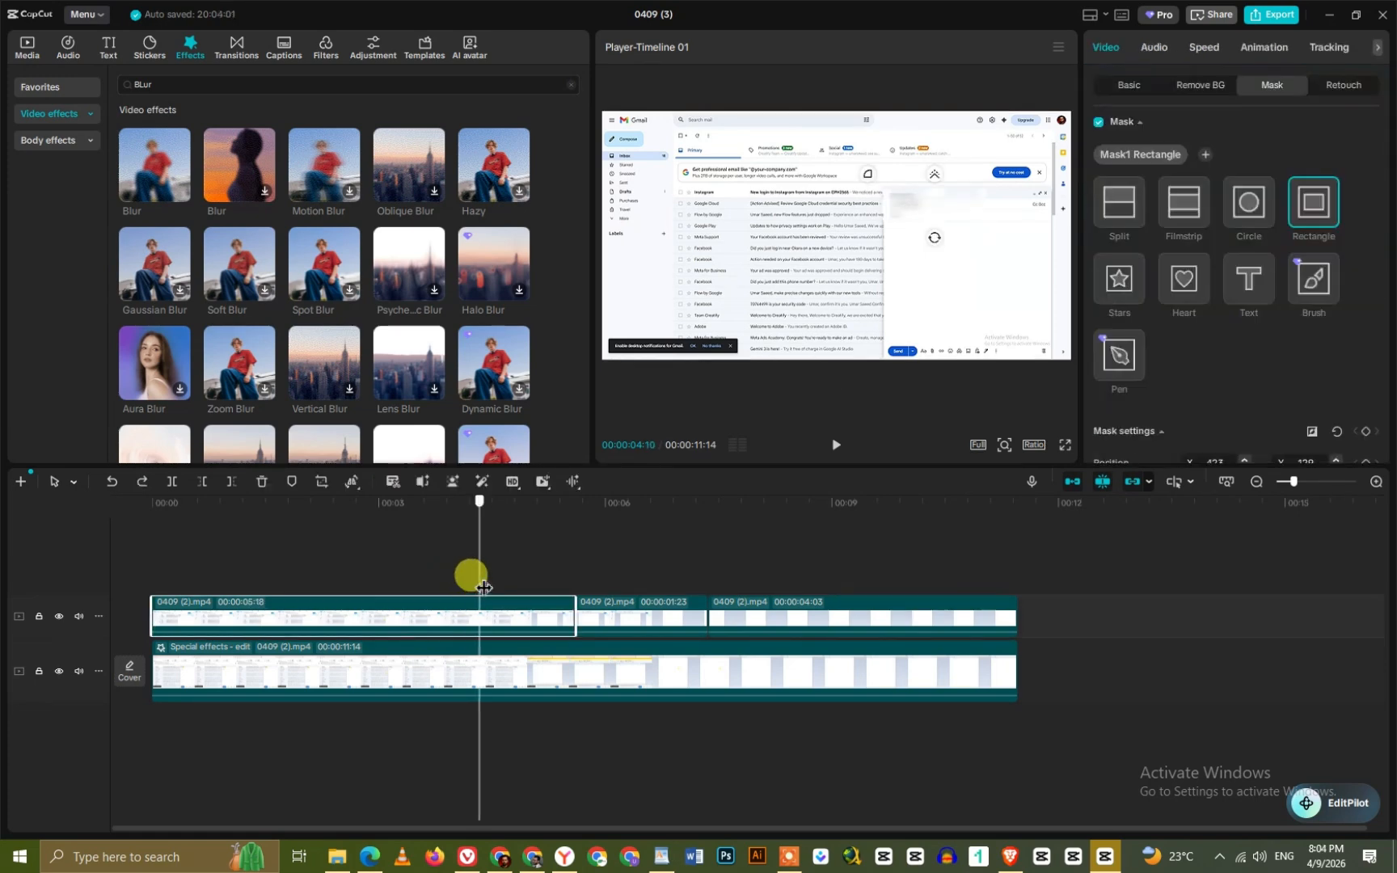
drag(468, 595, 514, 583)
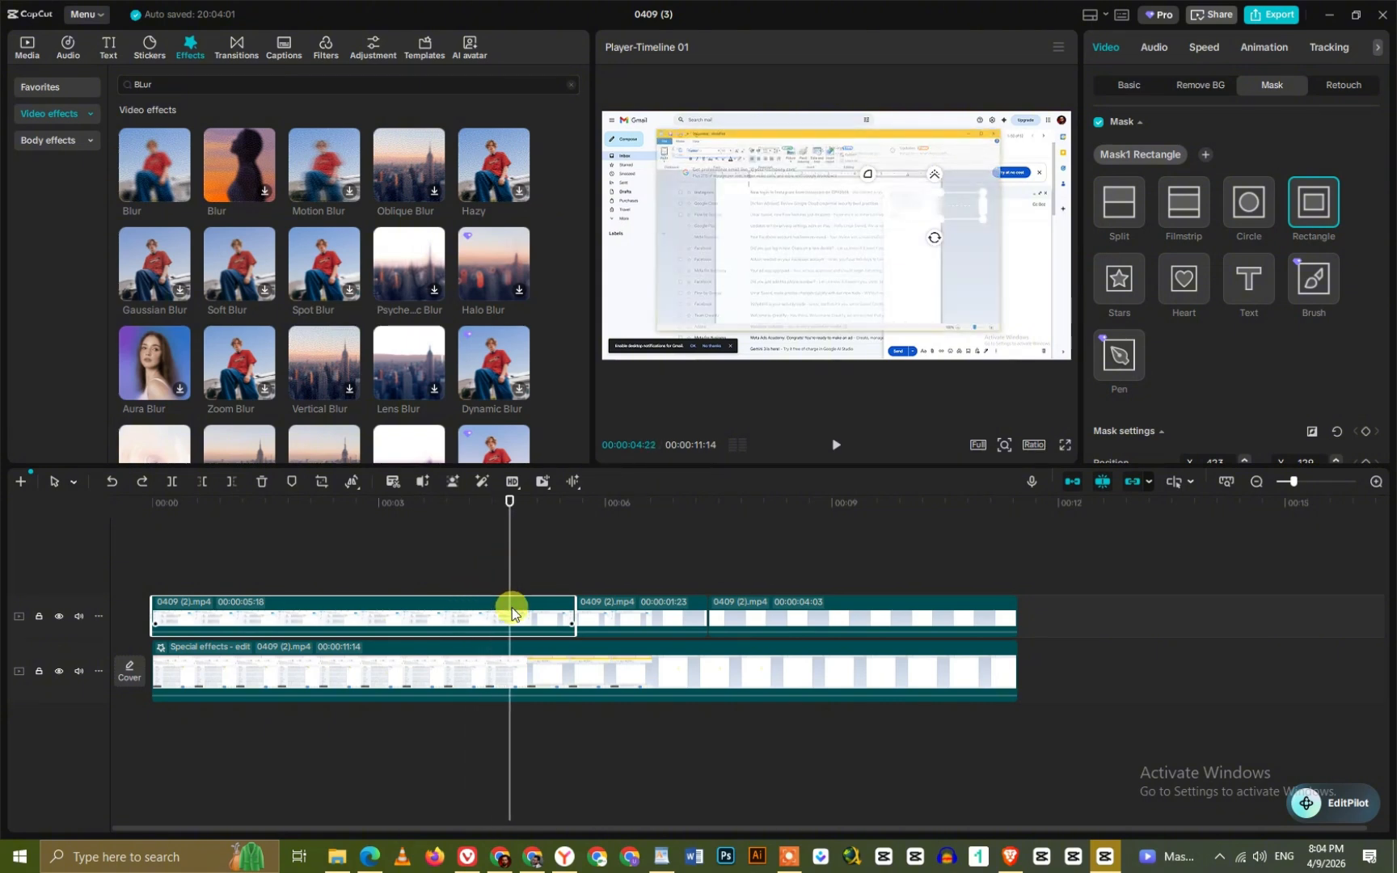
click(165, 485)
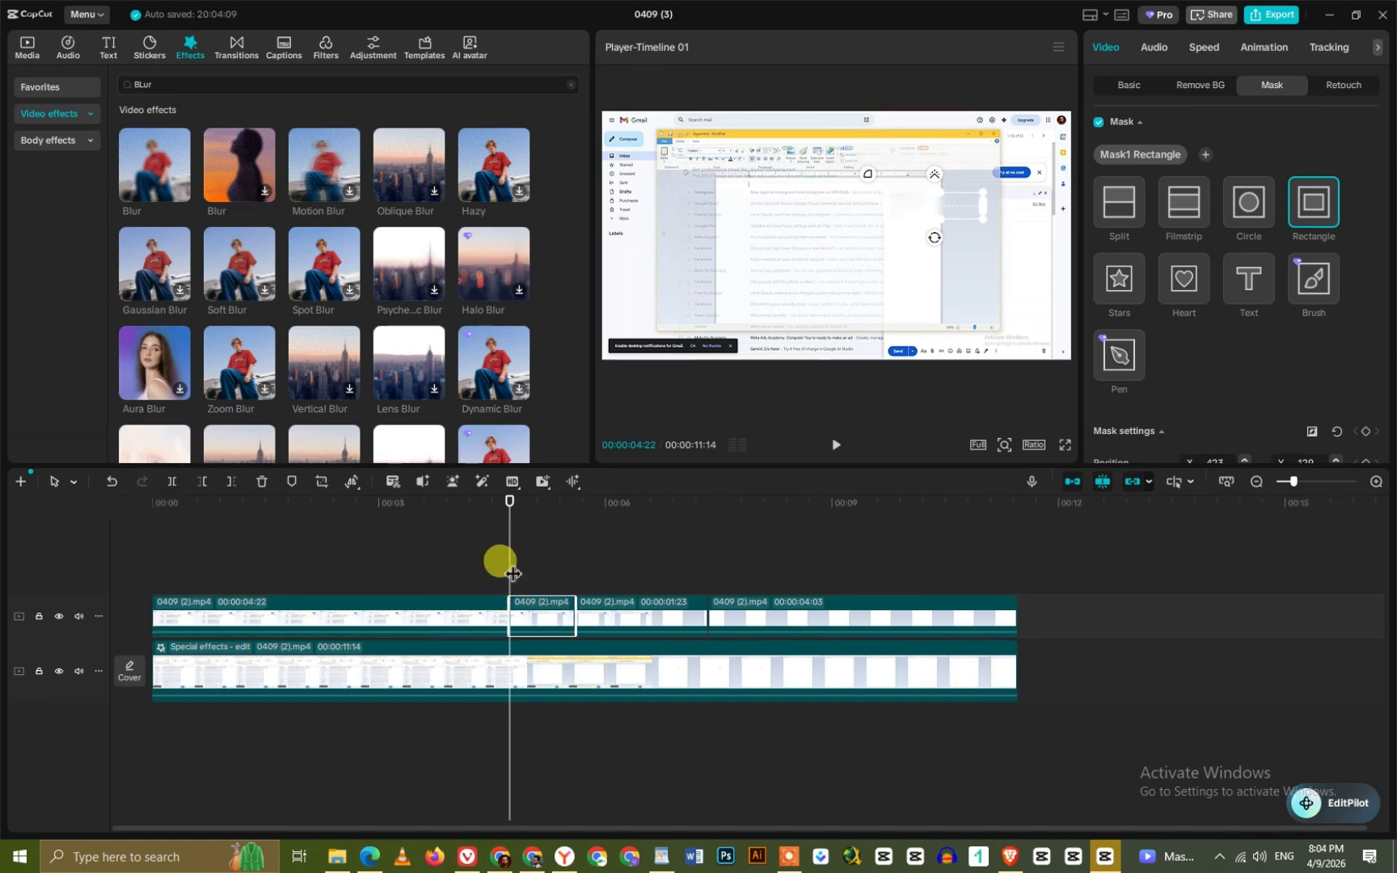
mouse_move(510, 572)
mouse_down()
mouse_move(489, 561)
mouse_move(522, 590)
mouse_up()
click(1097, 122)
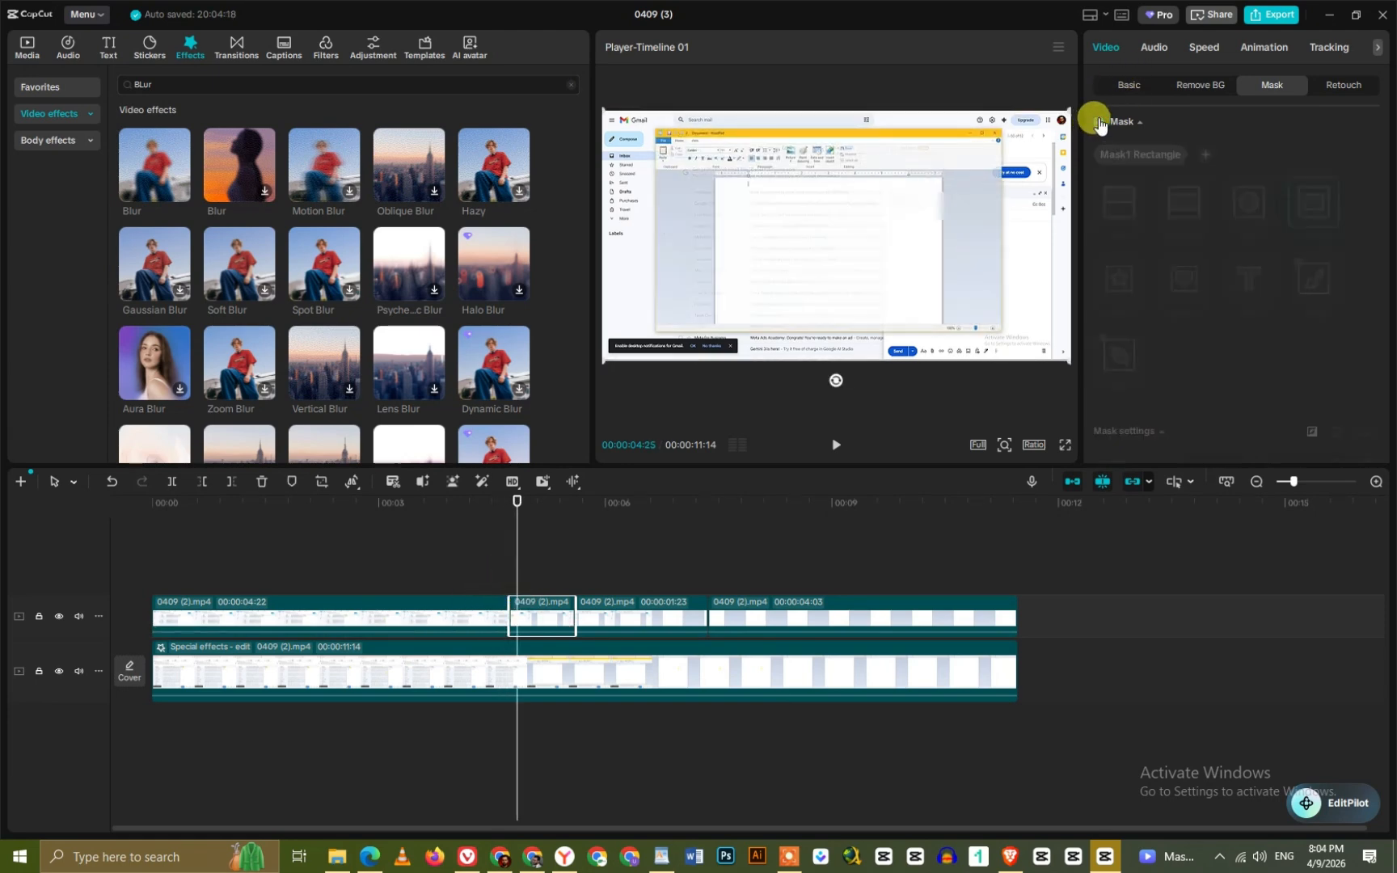
- Split the last section of the upper clip at 00:00:07:25, while the page is still blank
drag(521, 567, 749, 561)
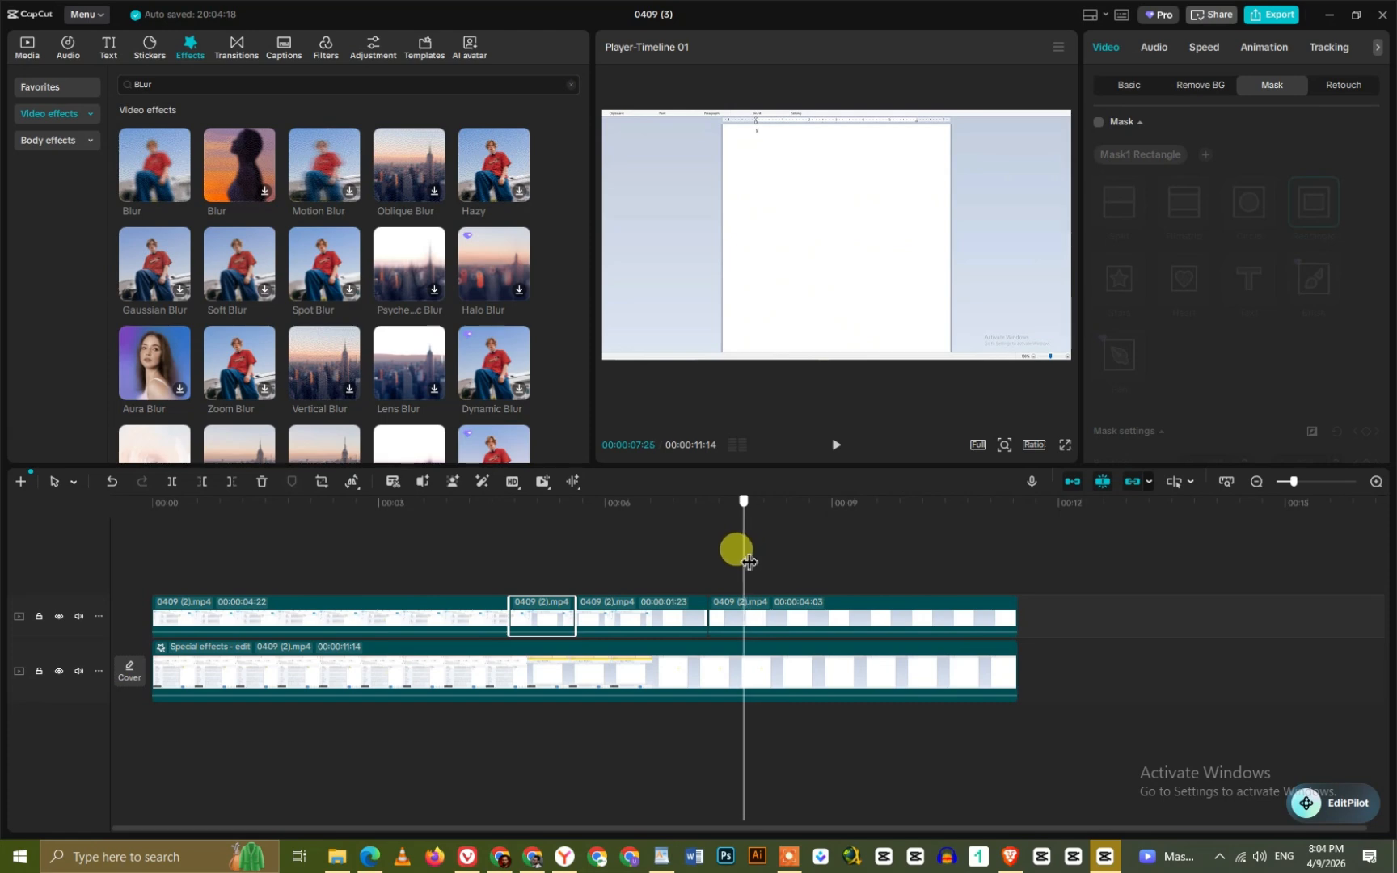
click(756, 611)
click(171, 482)
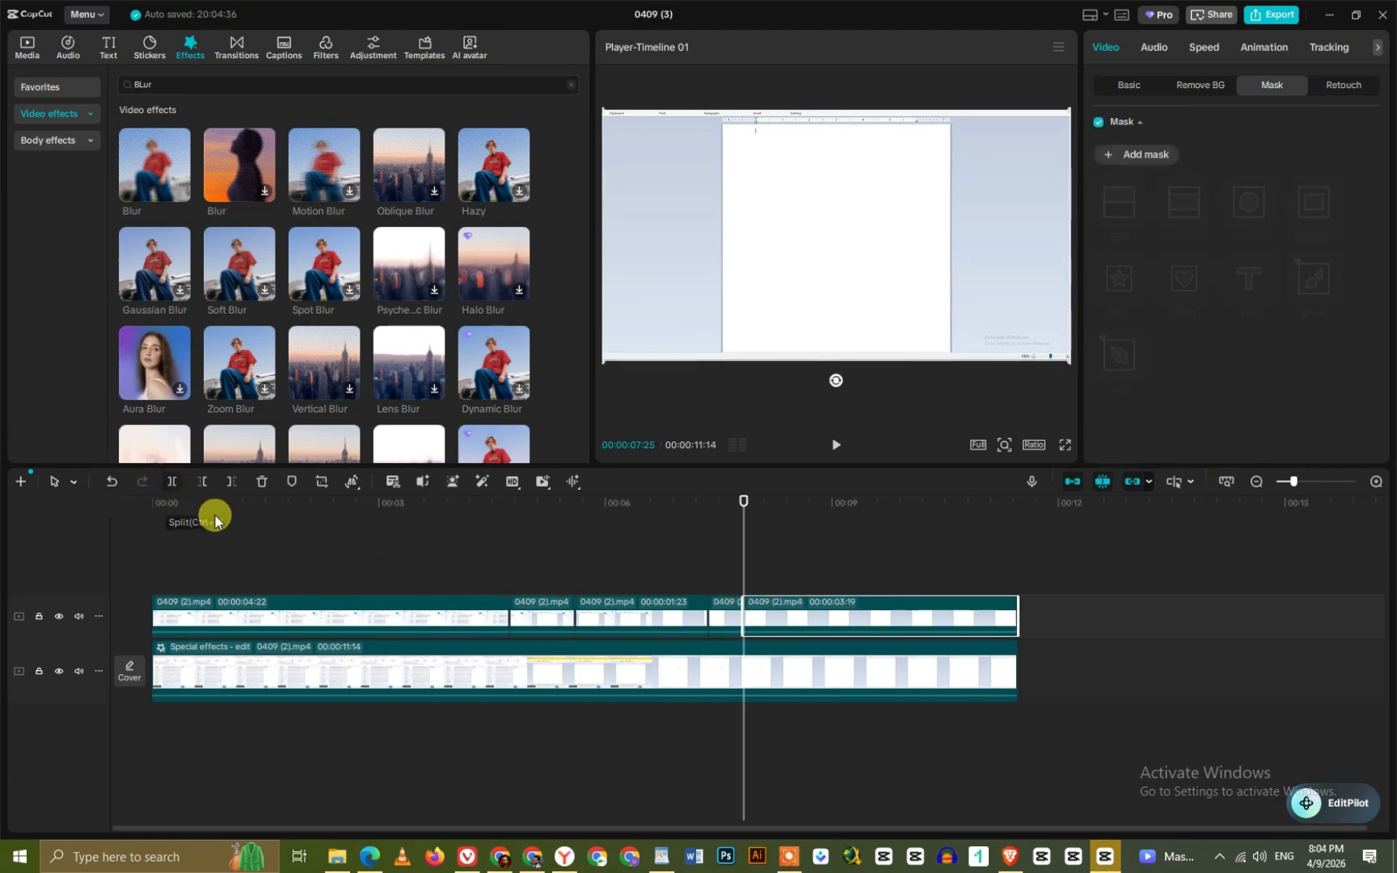
mouse_move(742, 545)
mouse_down()
mouse_move(921, 516)
mouse_move(992, 530)
mouse_move(737, 519)
mouse_move(746, 530)
mouse_up()
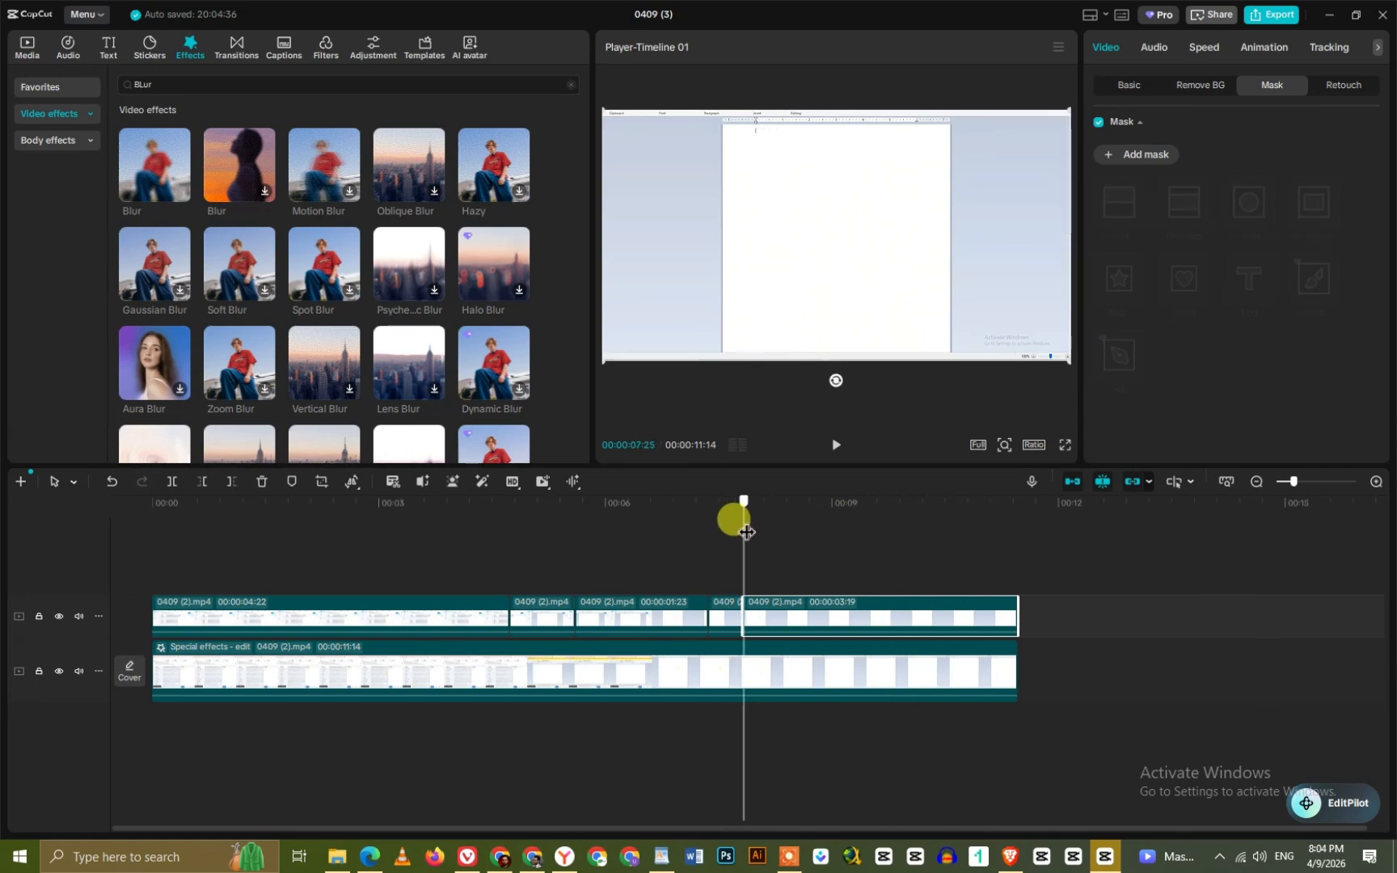
- Add a rectangle mask to the last section, shift it to the frame's lower edge, and leave it uninverted
click(1140, 157)
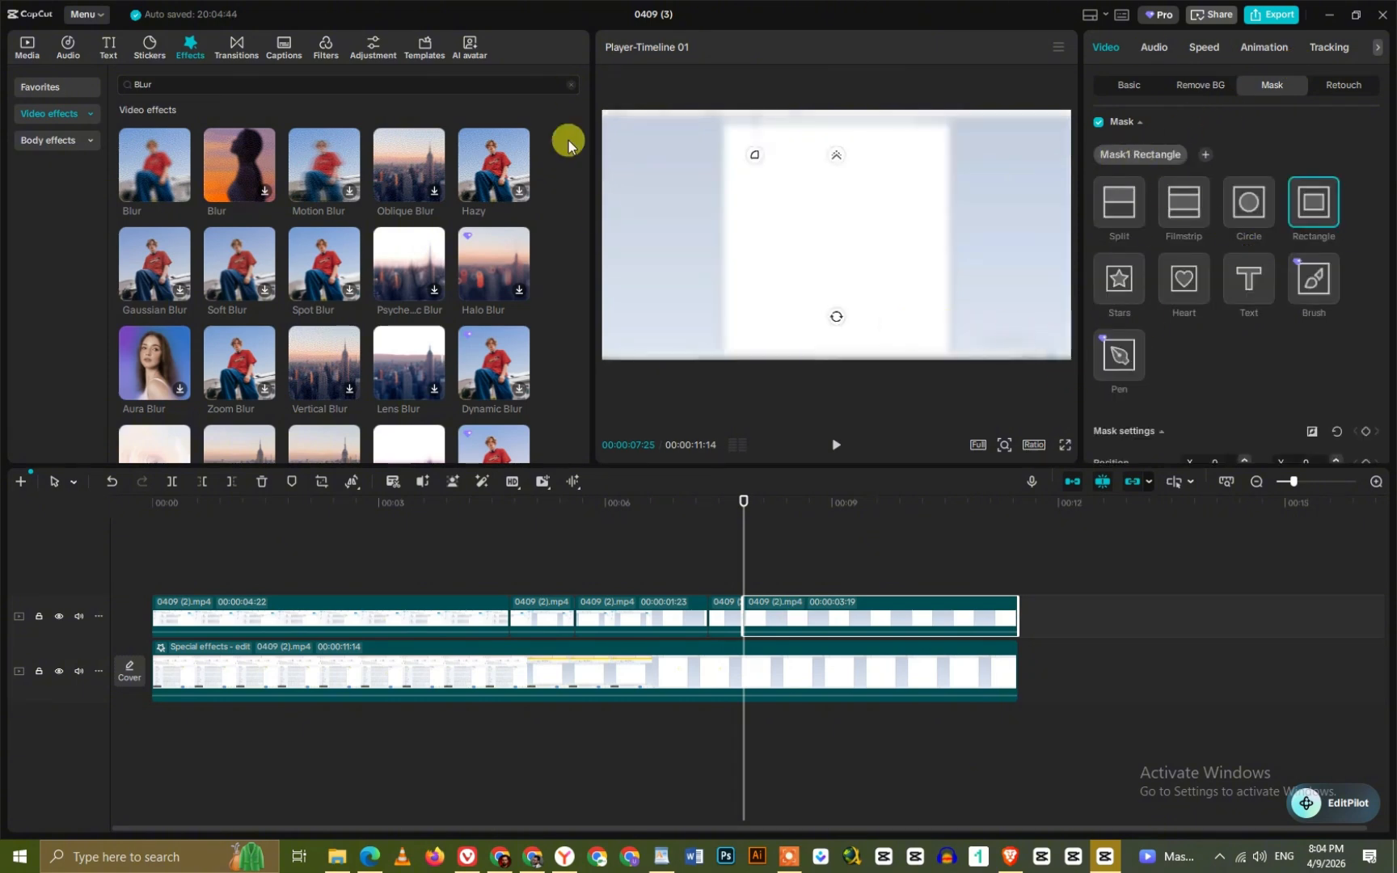
click(1311, 434)
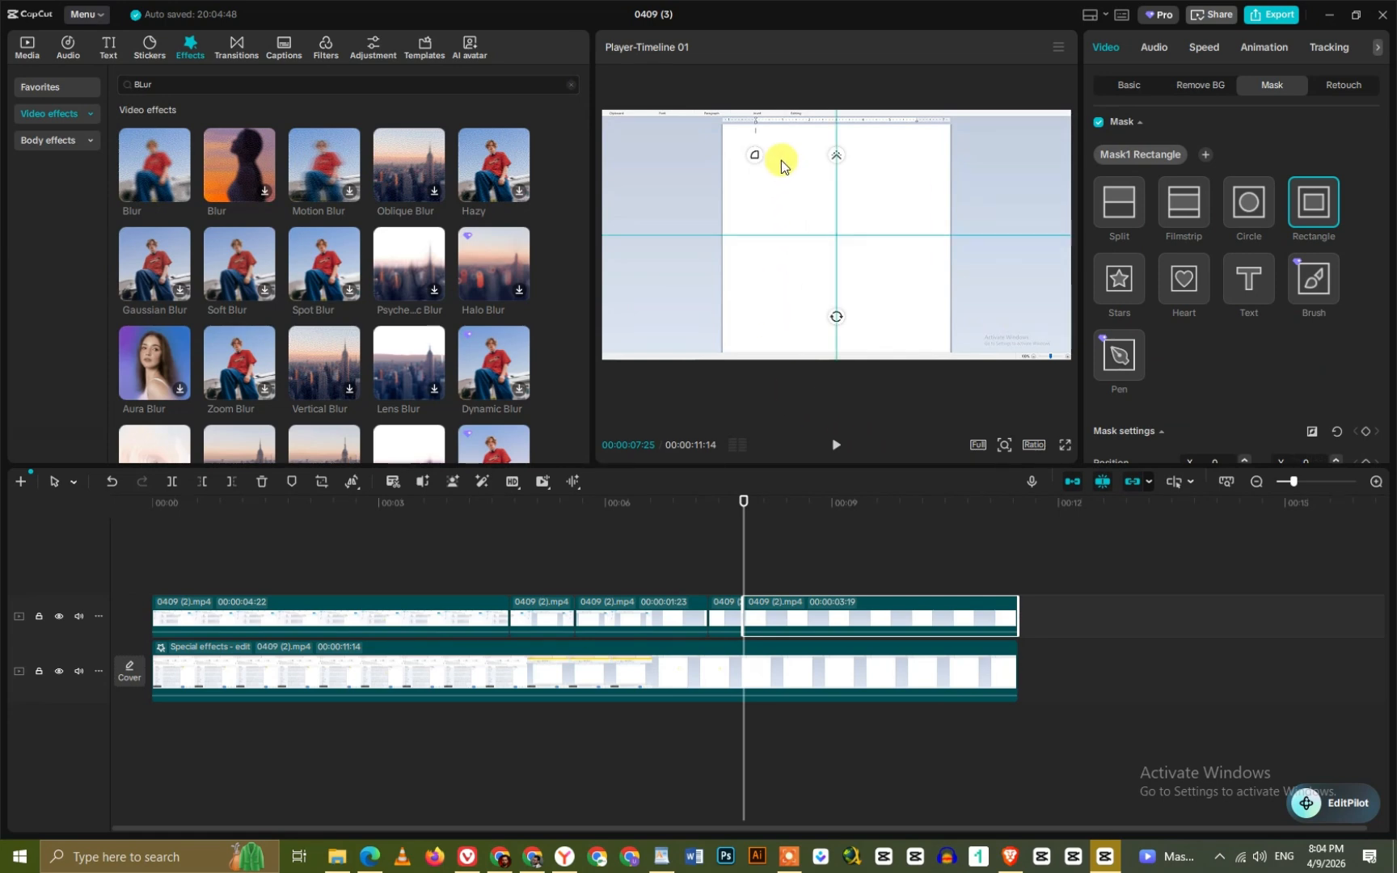
drag(782, 160, 814, 218)
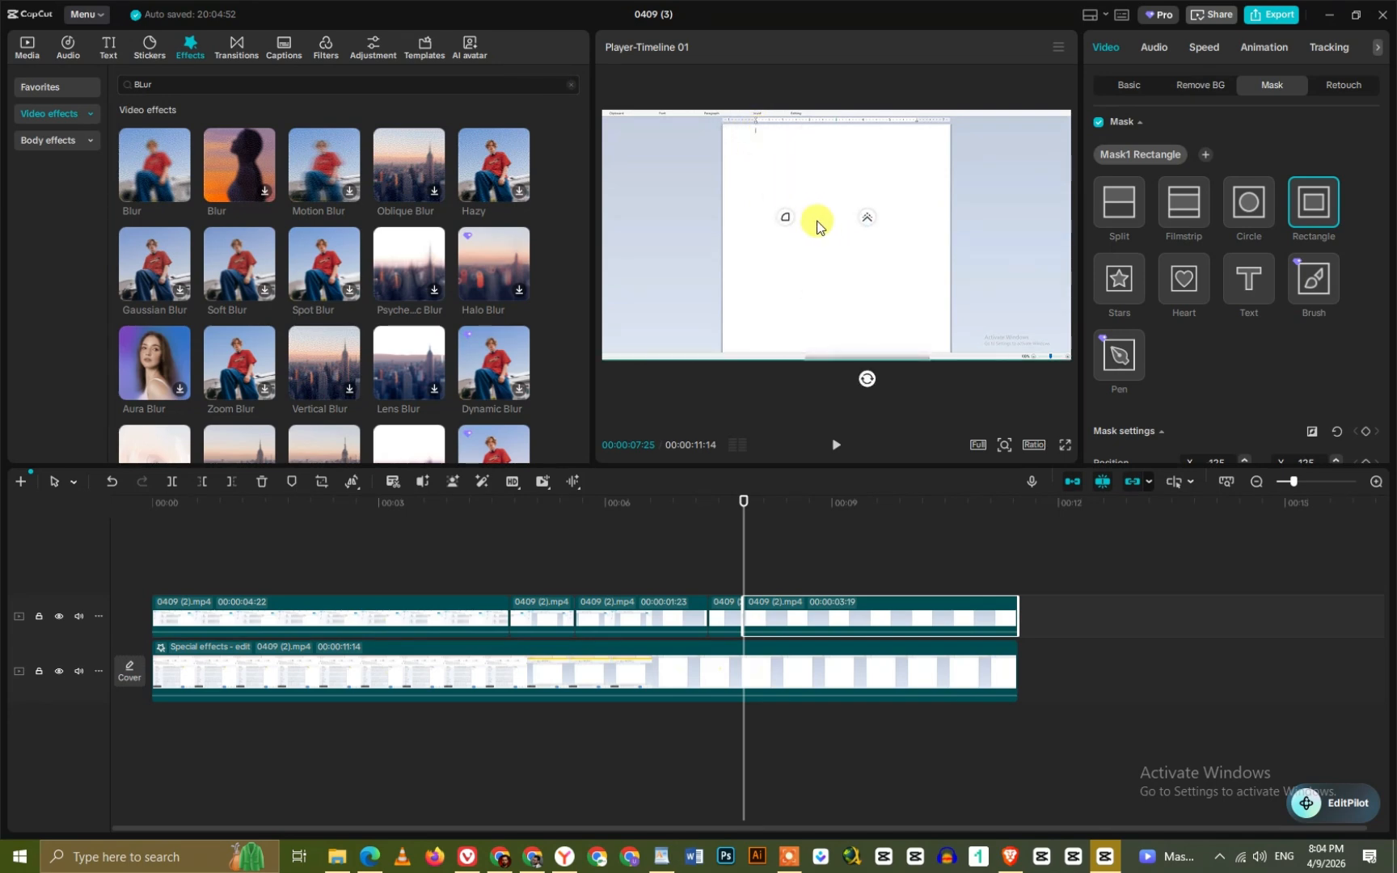
click(1311, 431)
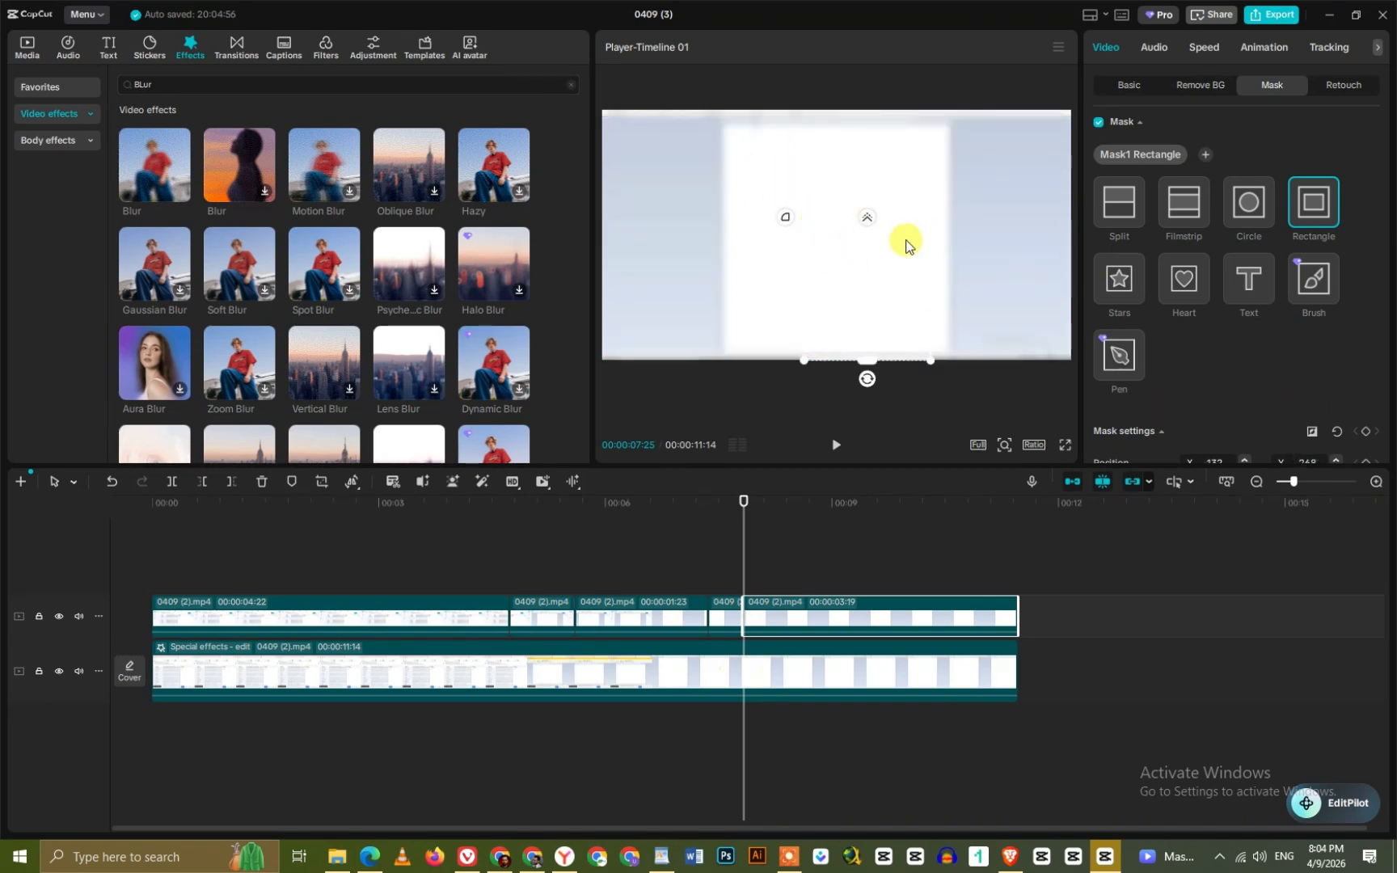
click(1099, 123)
click(1100, 123)
- Add a second, inverted rectangle mask to the last section, shaped as a narrow band over the document's first text line
click(1205, 153)
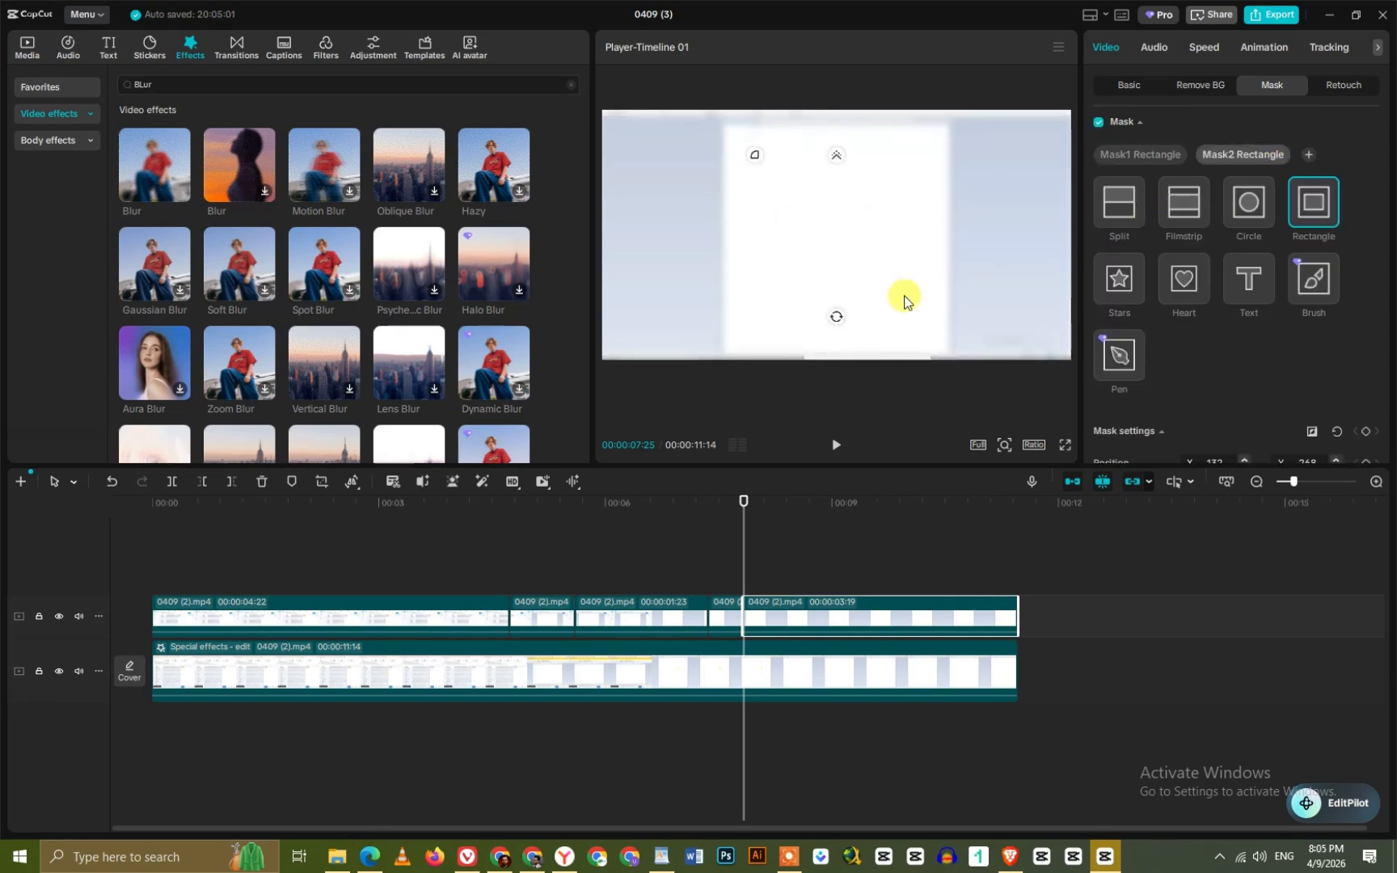
click(1311, 431)
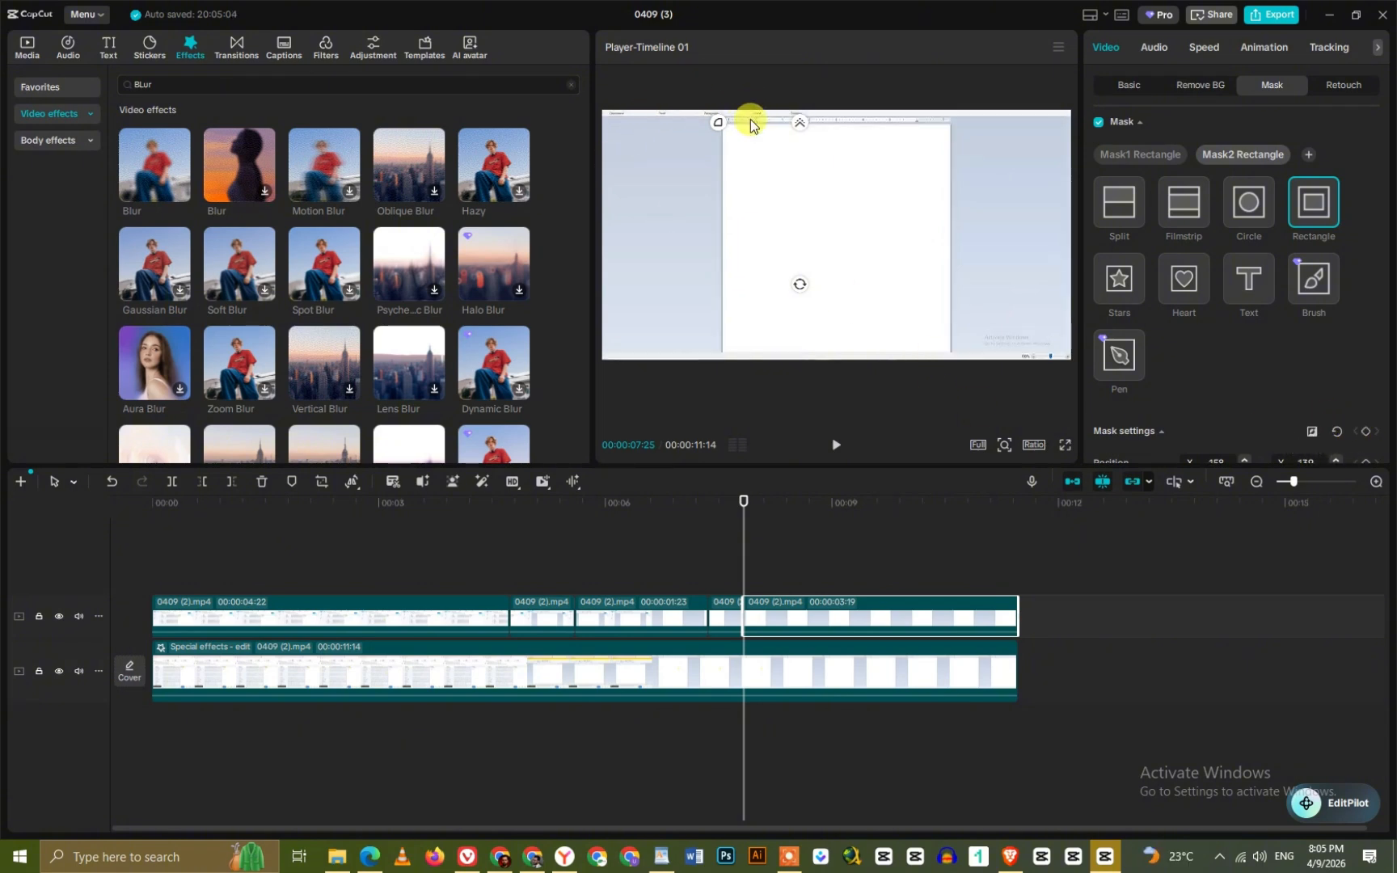
drag(752, 119, 789, 306)
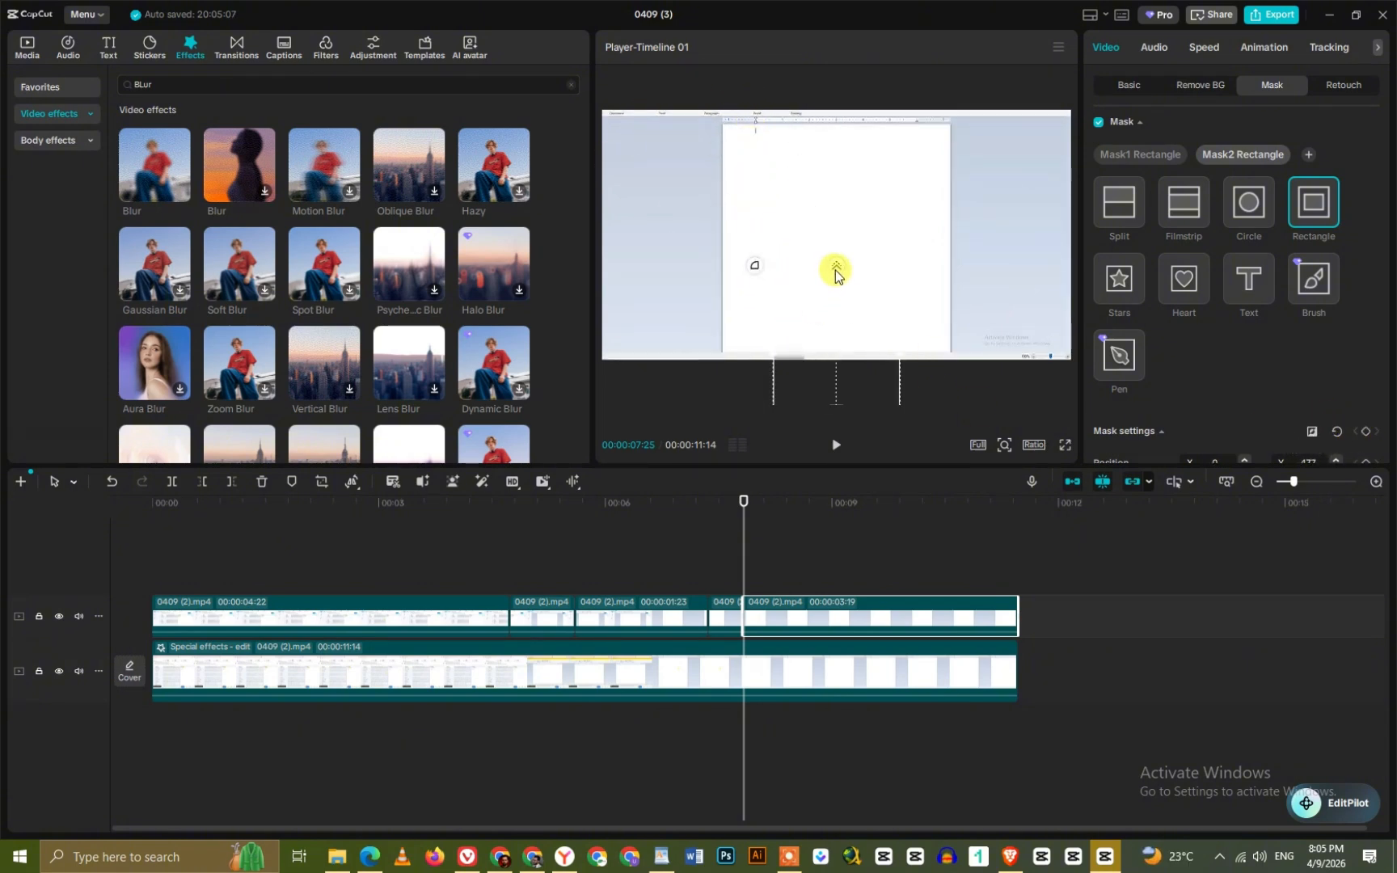
drag(839, 263, 760, 115)
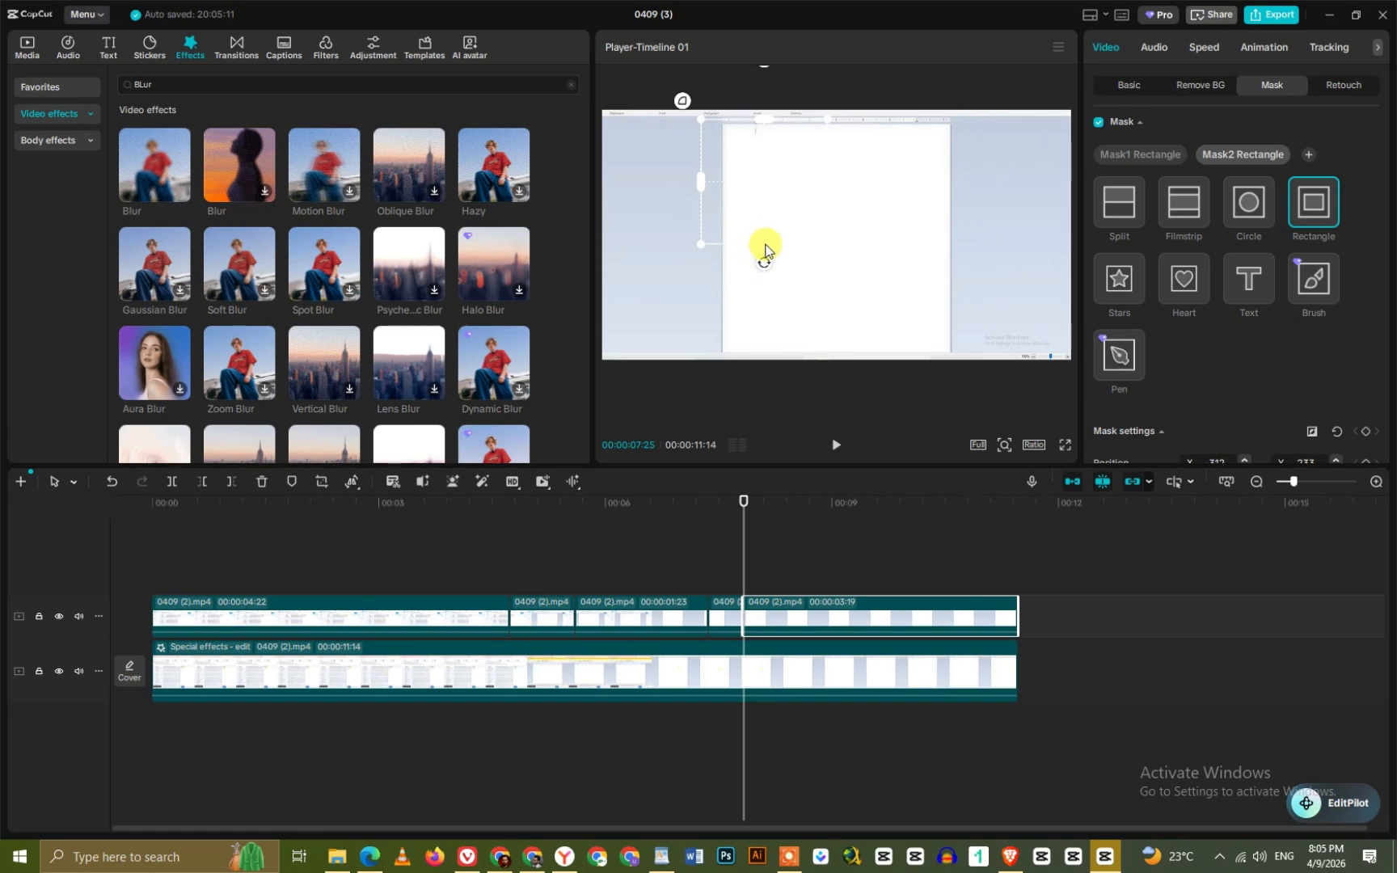
drag(756, 242, 772, 126)
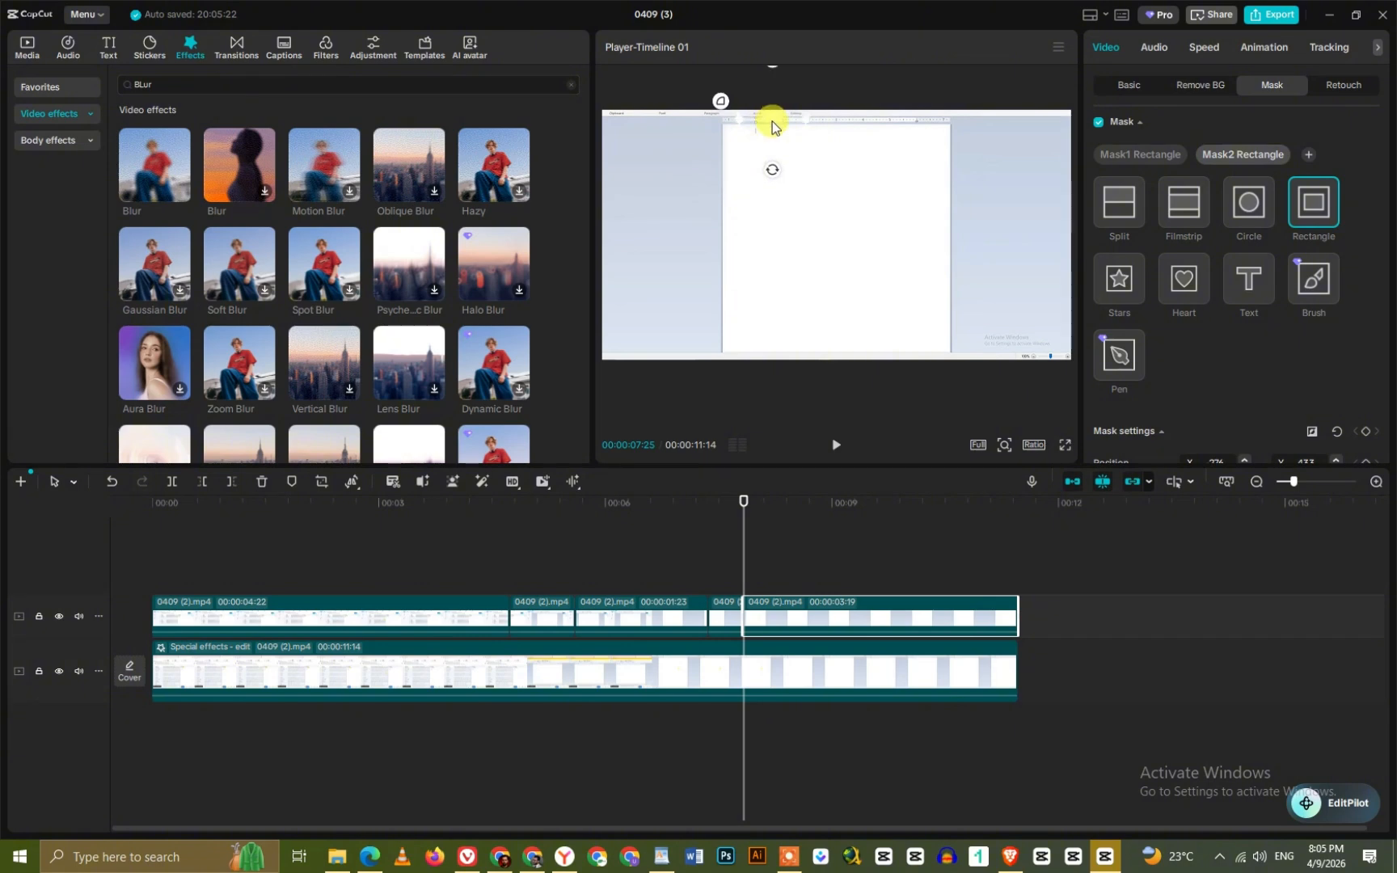
- Scrub through the timeline to check the blur over the document text and the email's recipient and subject lines
drag(738, 570, 1007, 577)
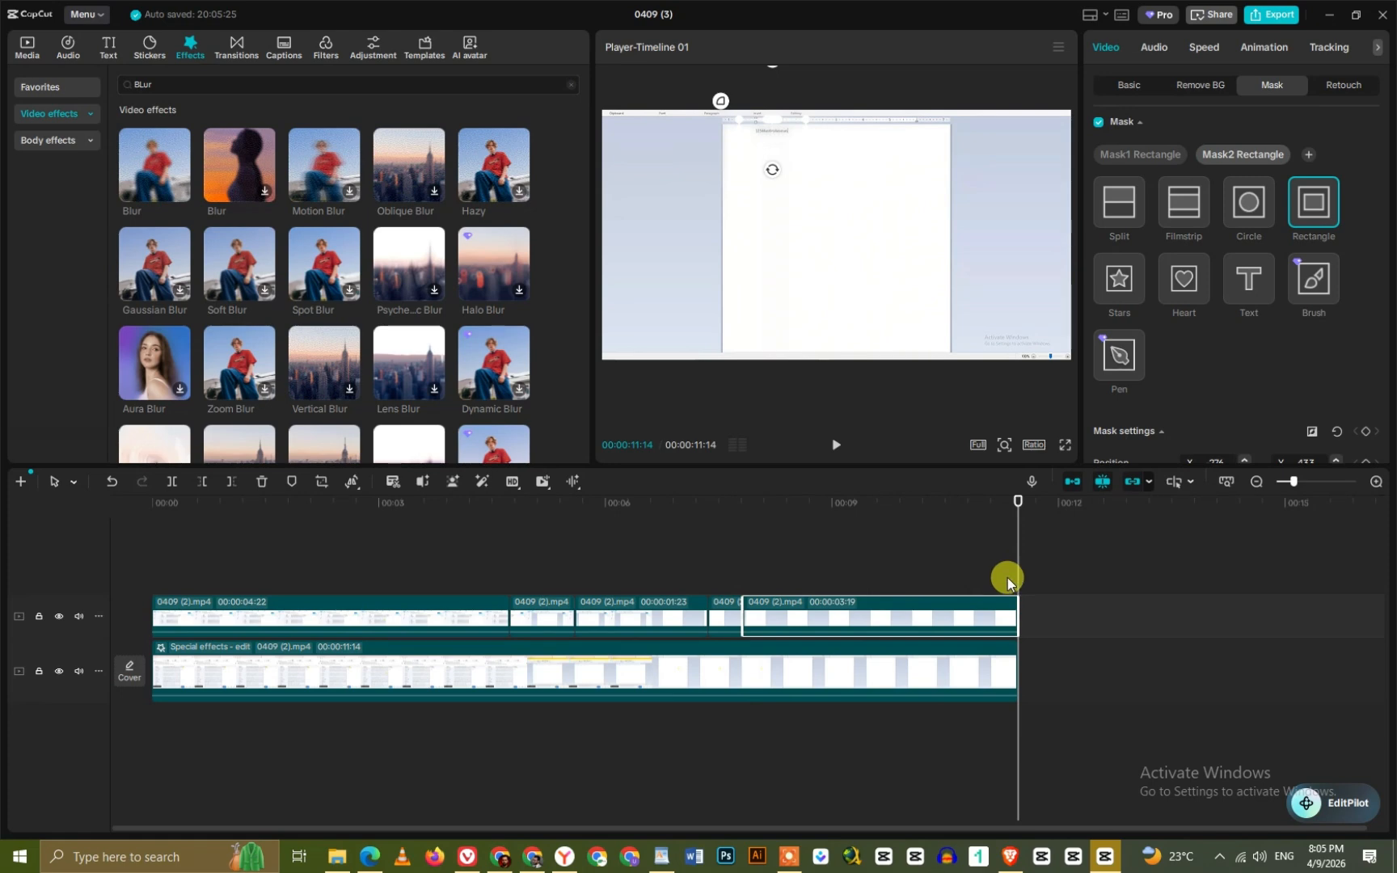
click(951, 564)
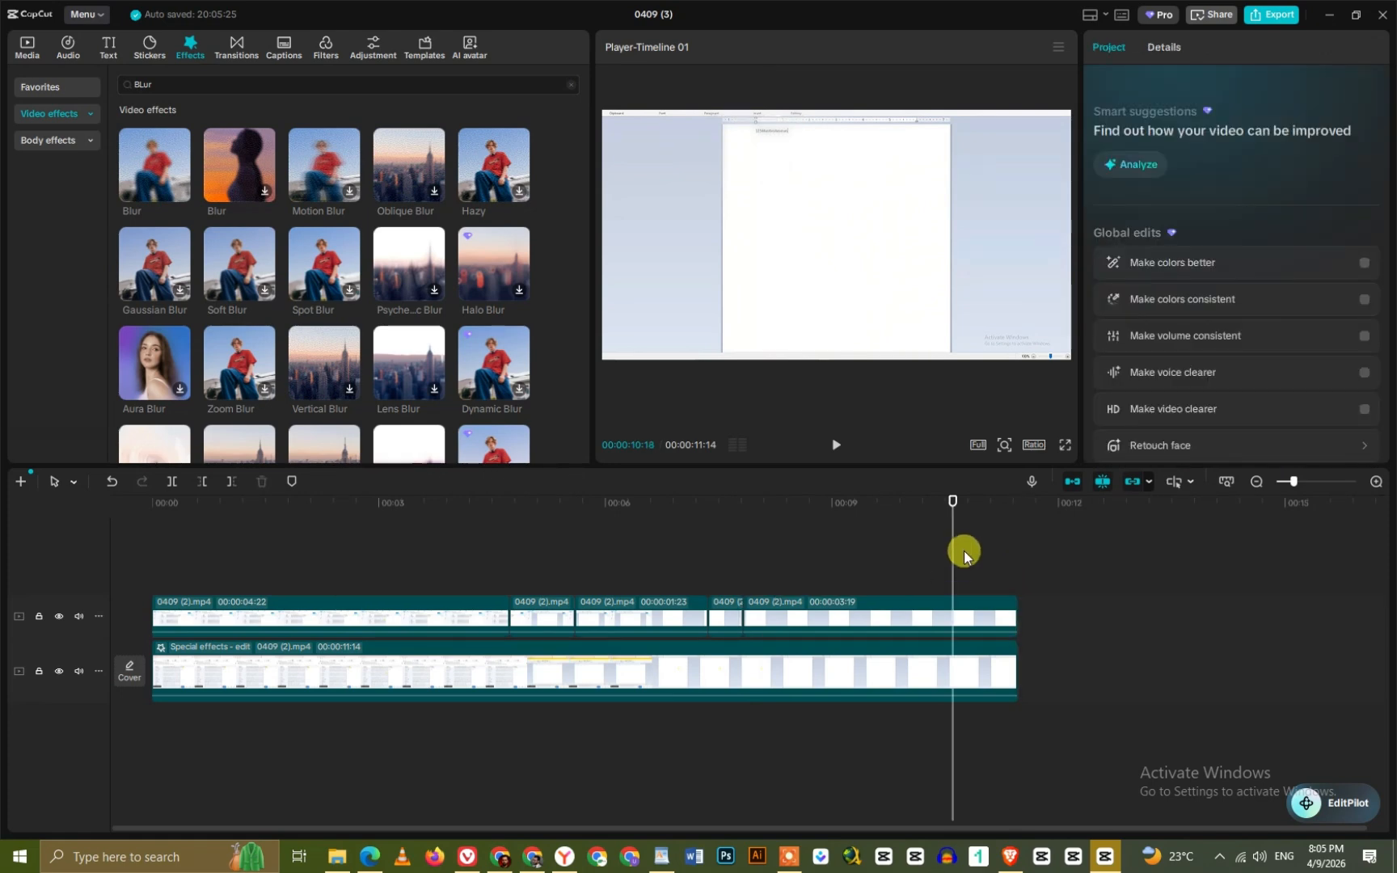
drag(953, 553, 414, 567)
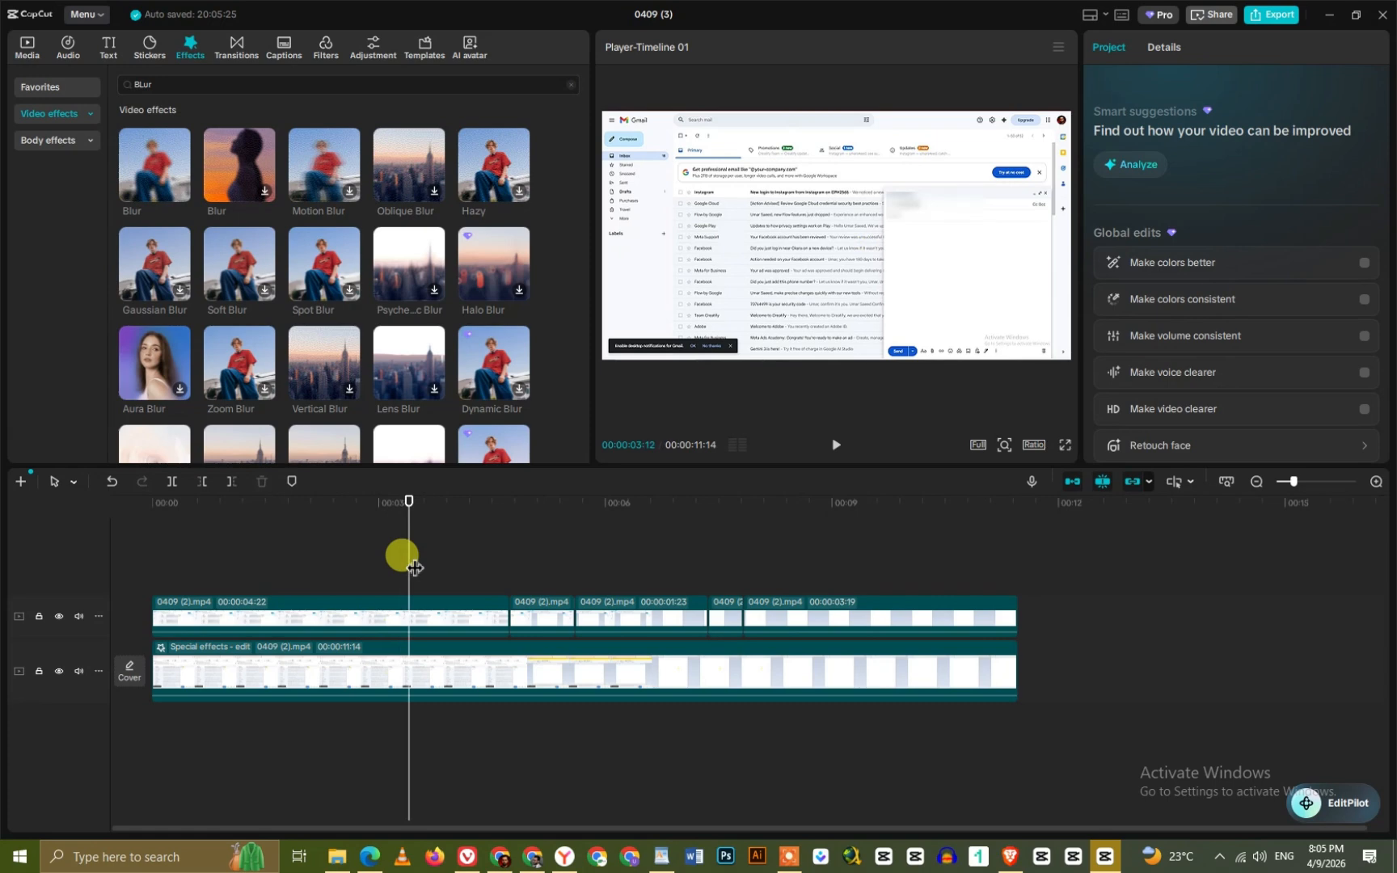
drag(413, 568, 906, 569)
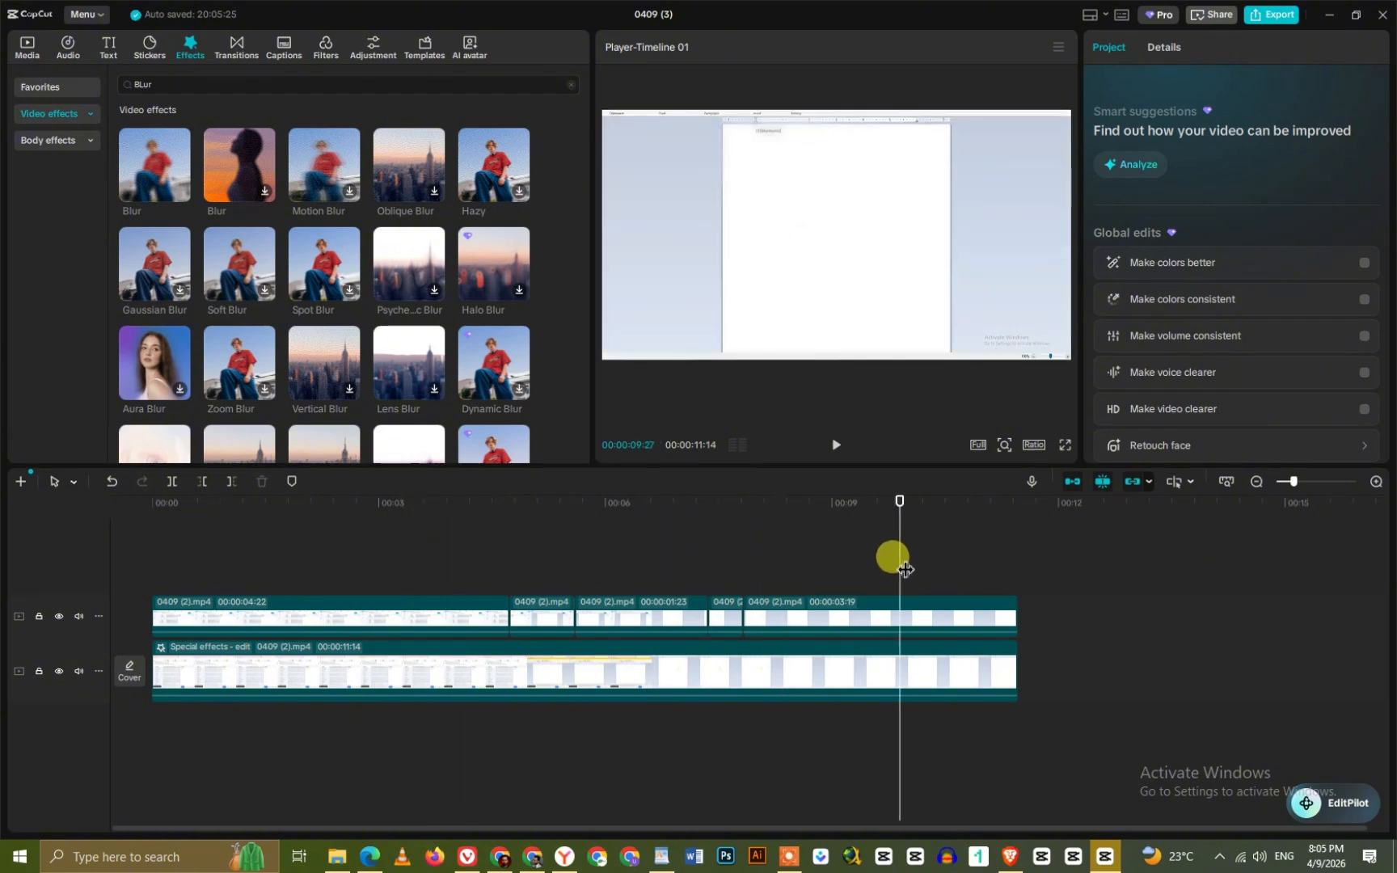
drag(905, 569, 455, 579)
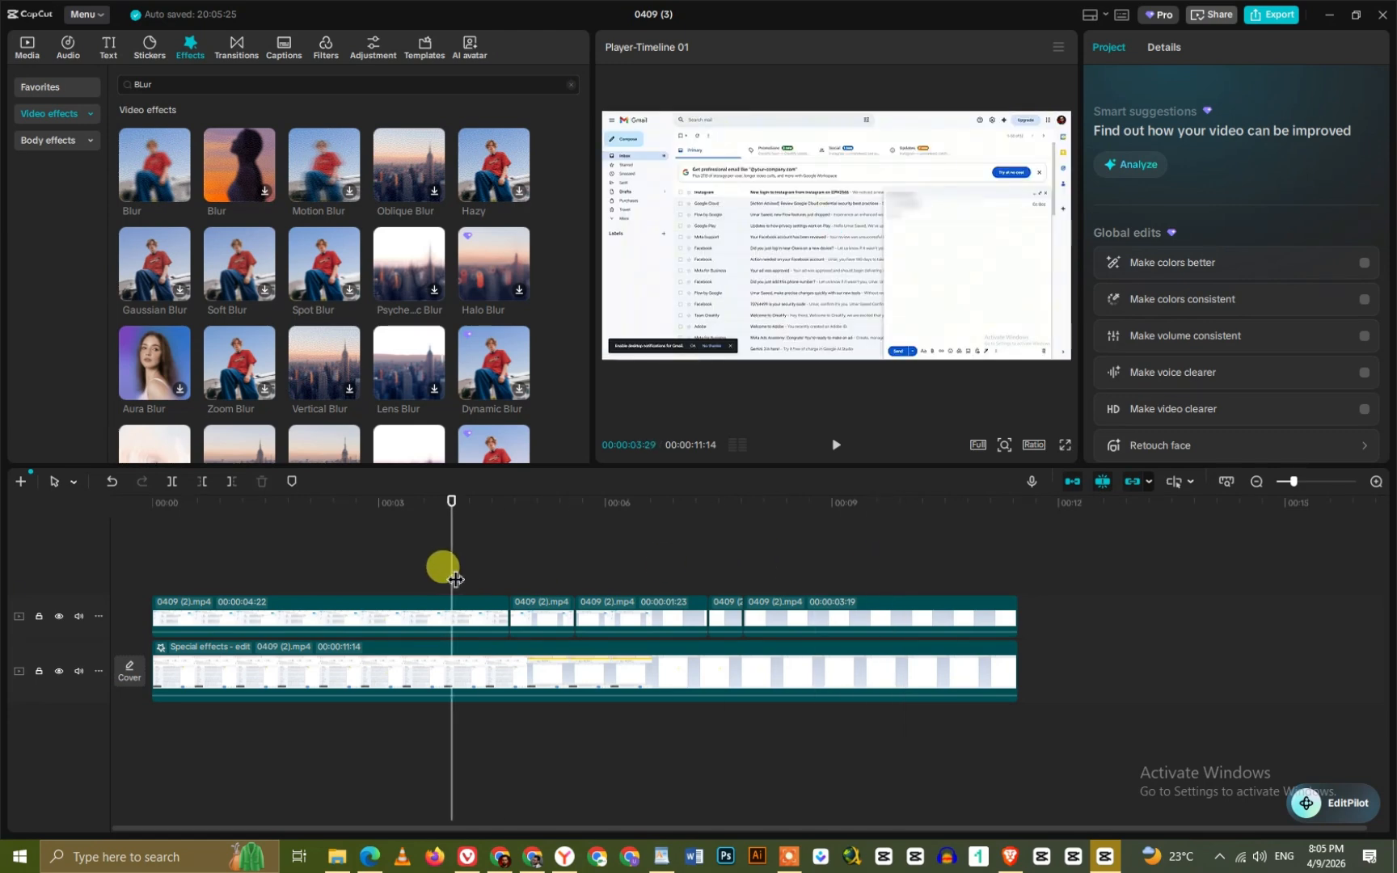
drag(441, 537, 154, 542)
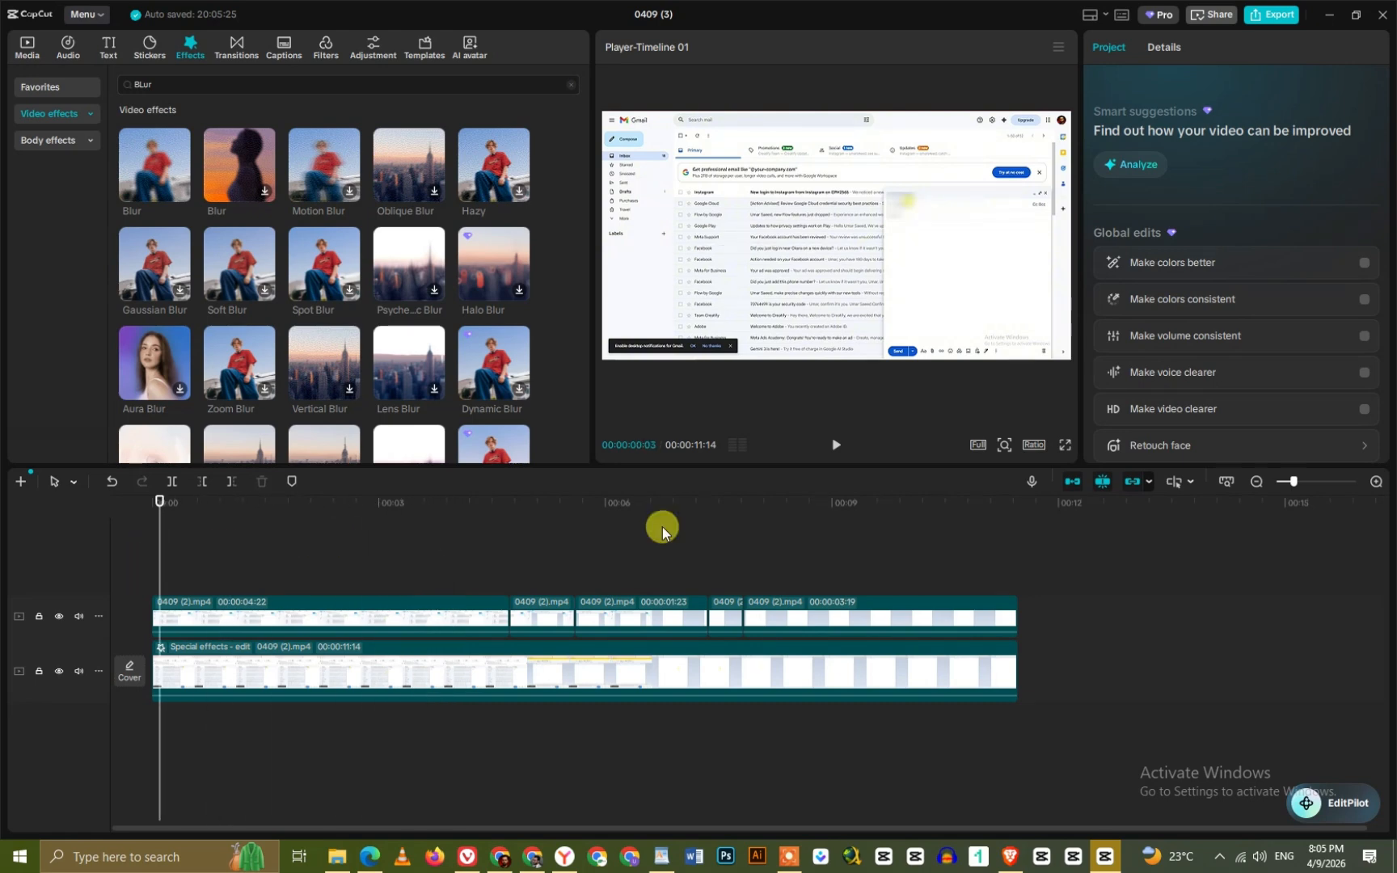